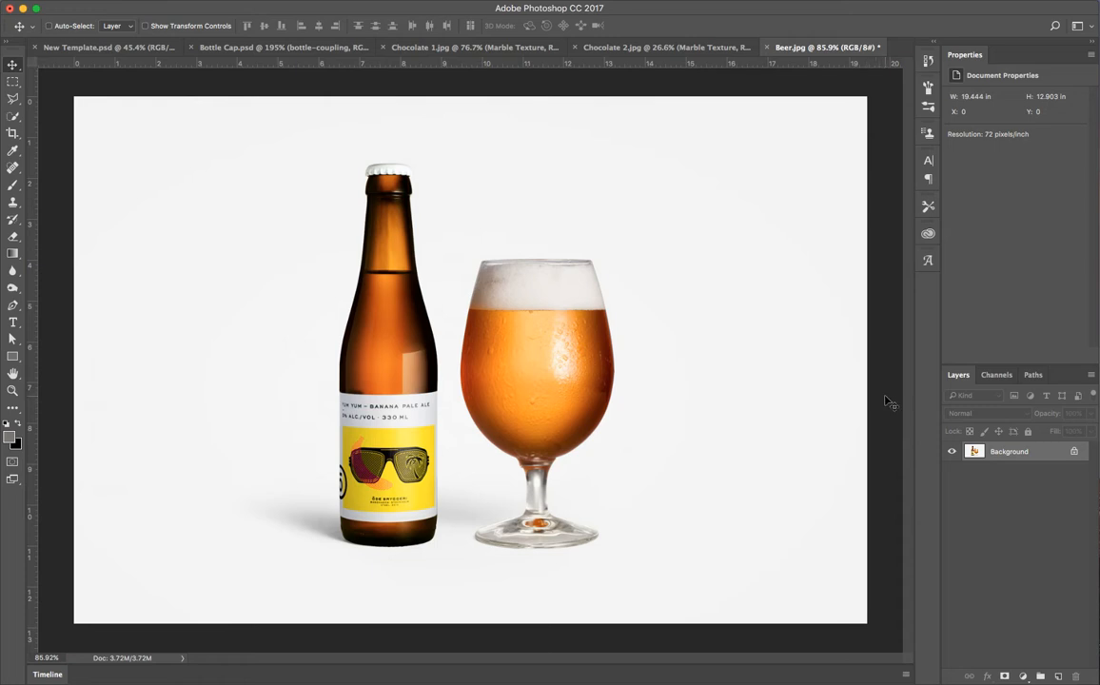
Look at the document's saved path and duplicate the Background layer.
left_click(1034, 376)
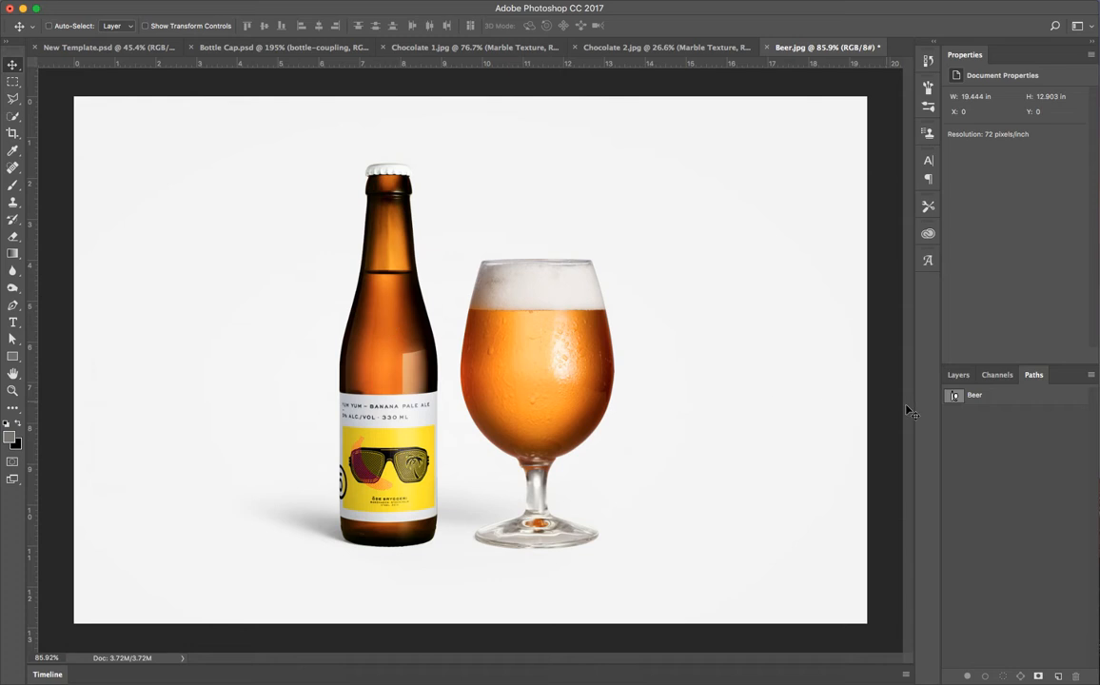
left_click(957, 375)
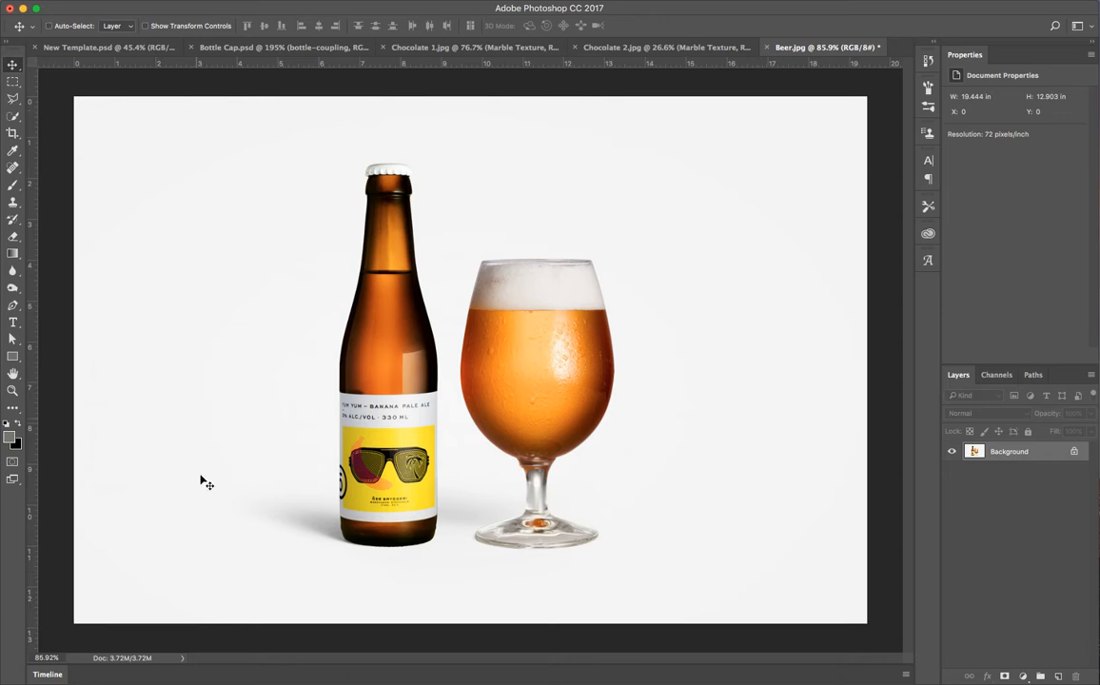
left_click(1037, 455)
key("super+j")
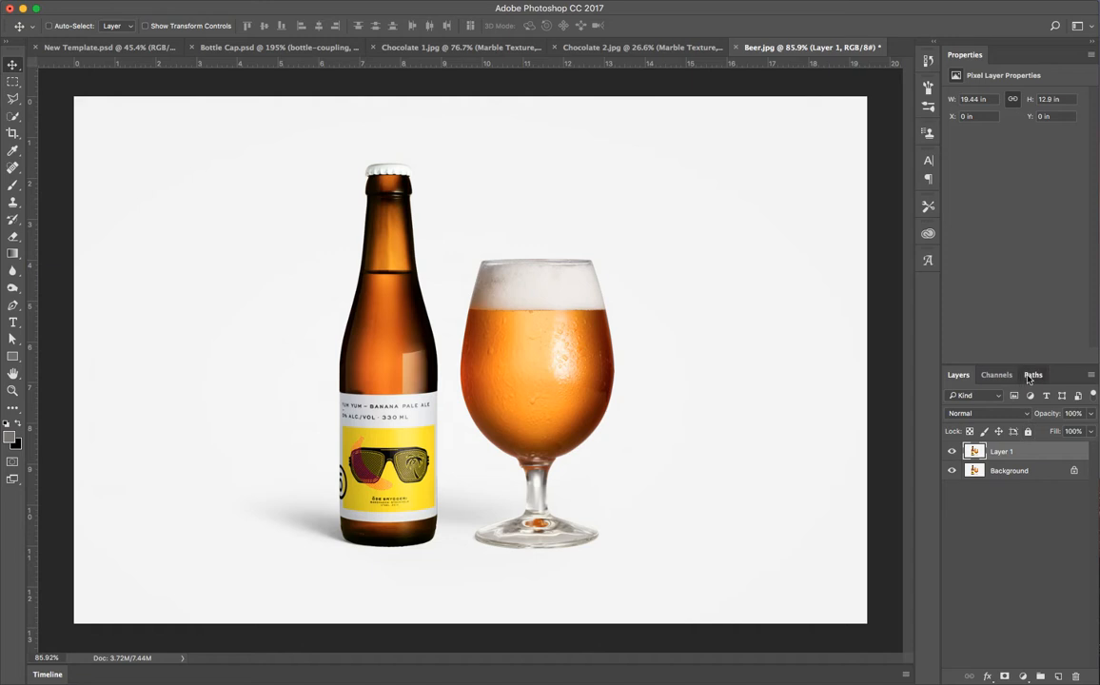
Make a new anti-aliased selection from the Beer path with a feather radius of 0.2 pixels.
left_click(1032, 375)
right_click(992, 396)
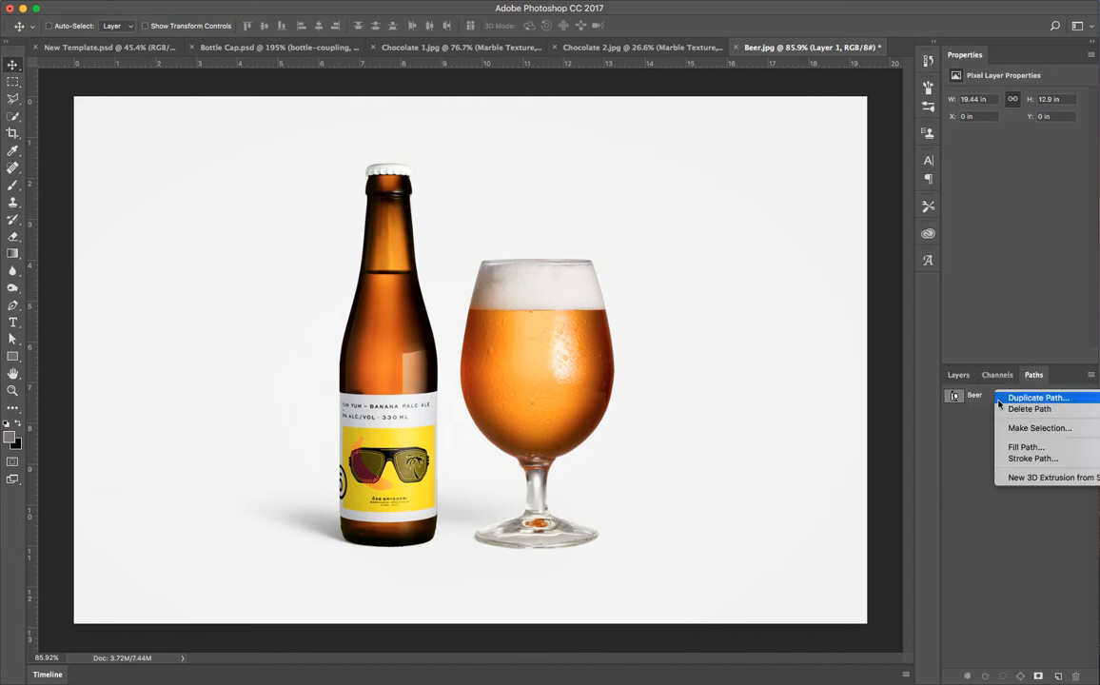
left_click(1013, 429)
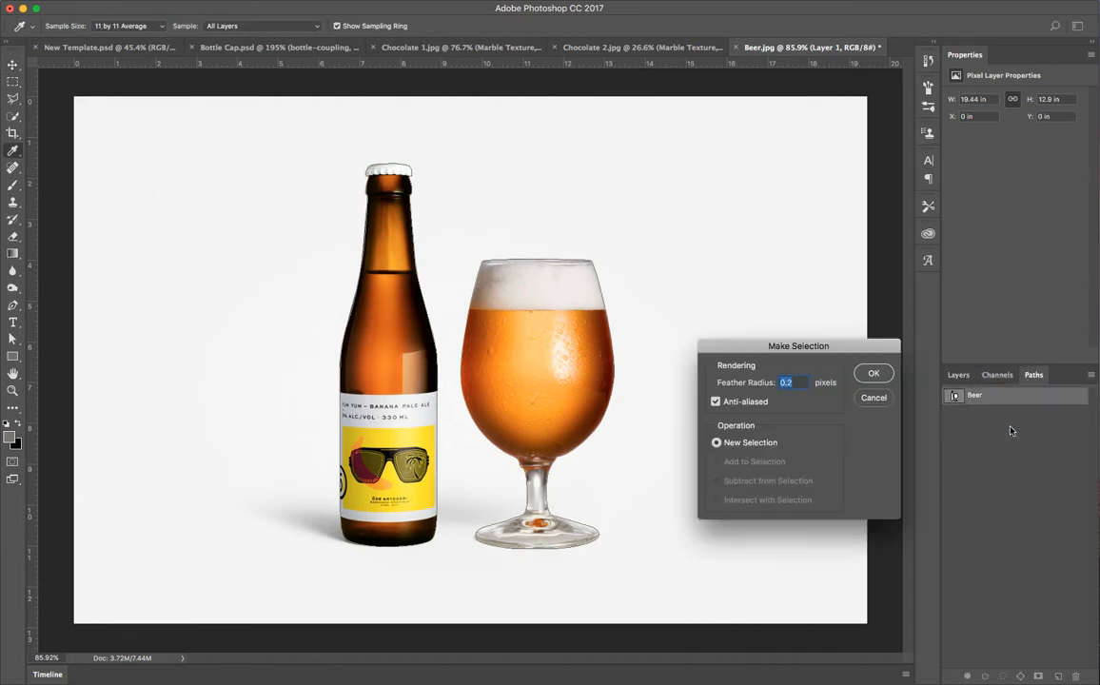
left_click(874, 373)
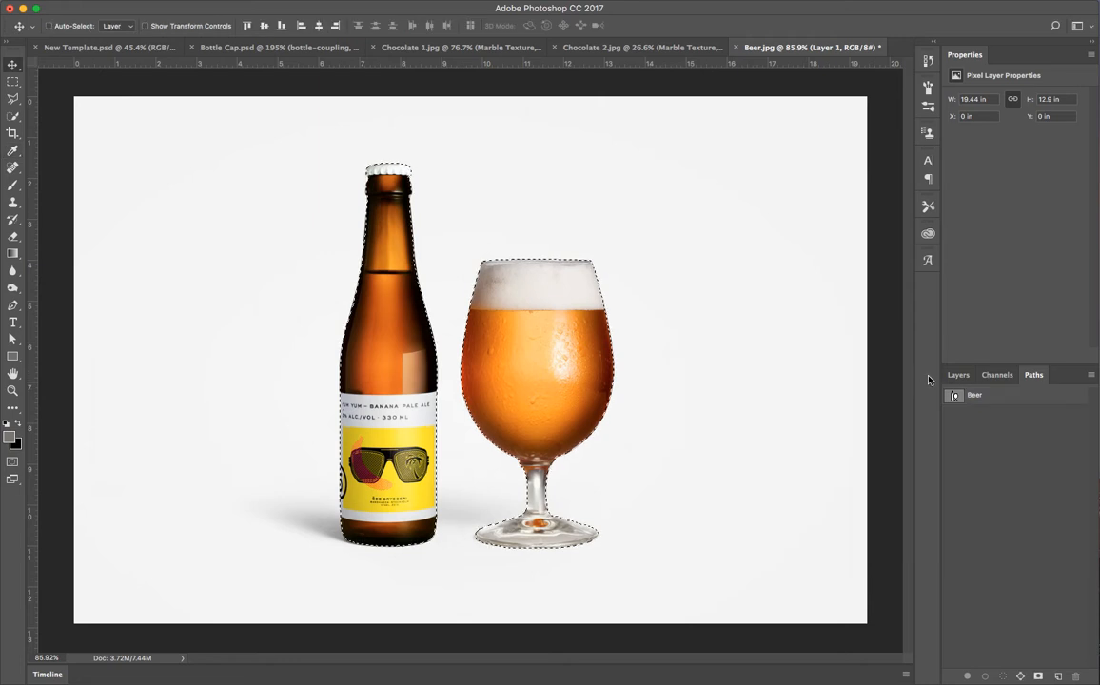
Mask Layer 1 to the bottle and glass selection, then hide the Background briefly to check the cutout.
left_click(954, 377)
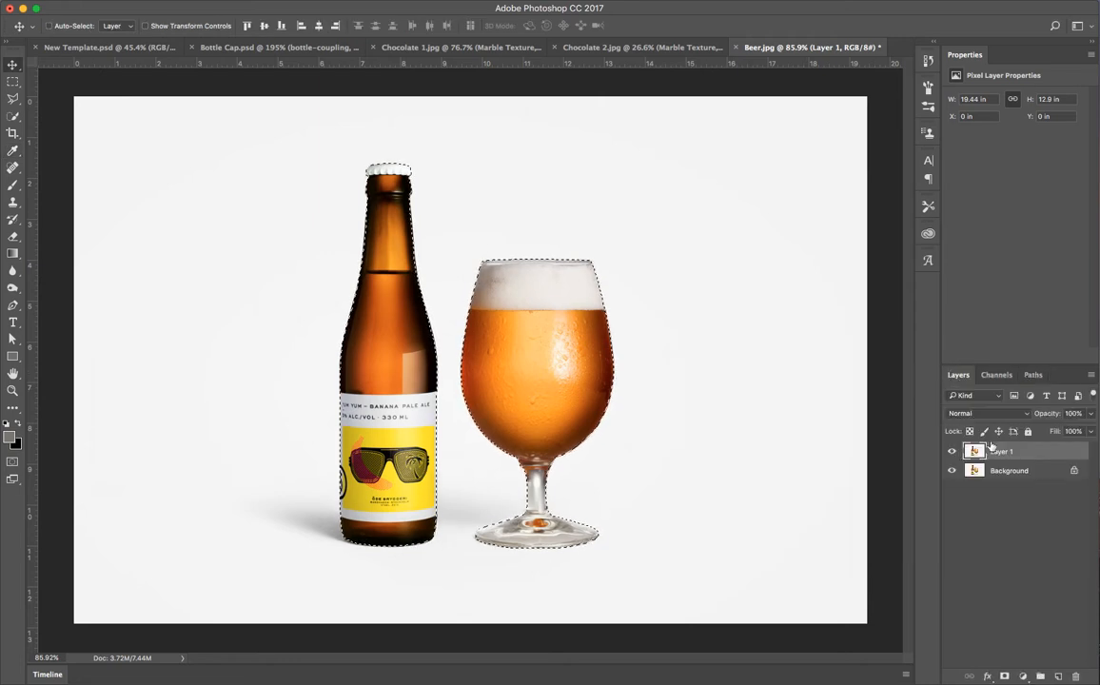
left_click(1004, 677)
left_click(952, 471)
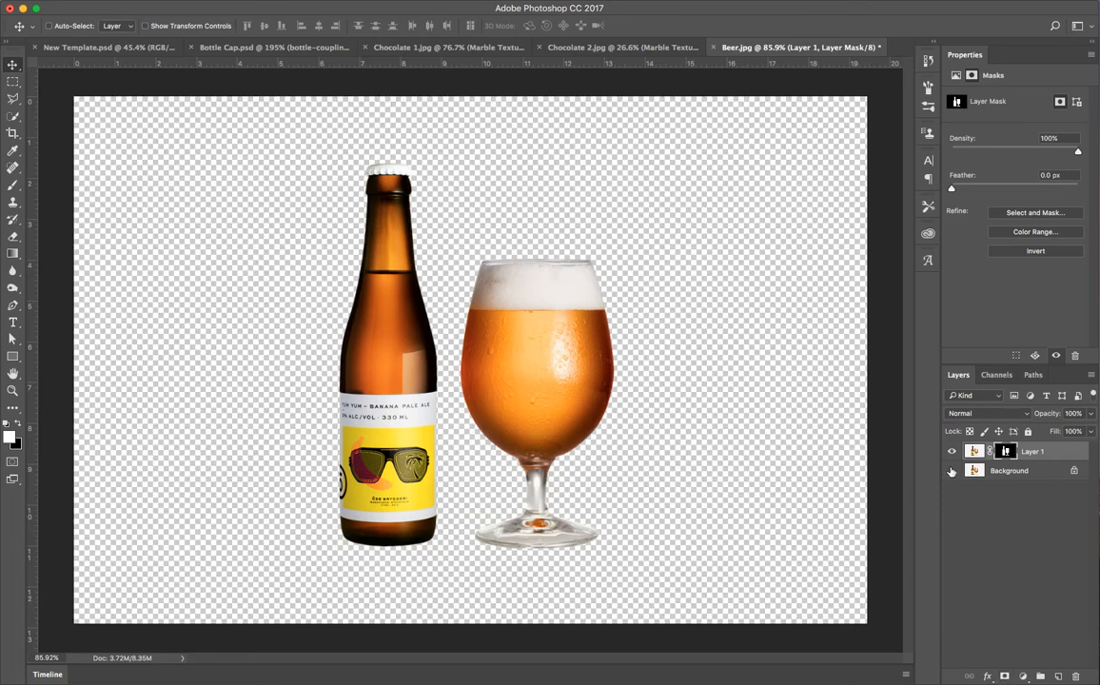
left_click(953, 471)
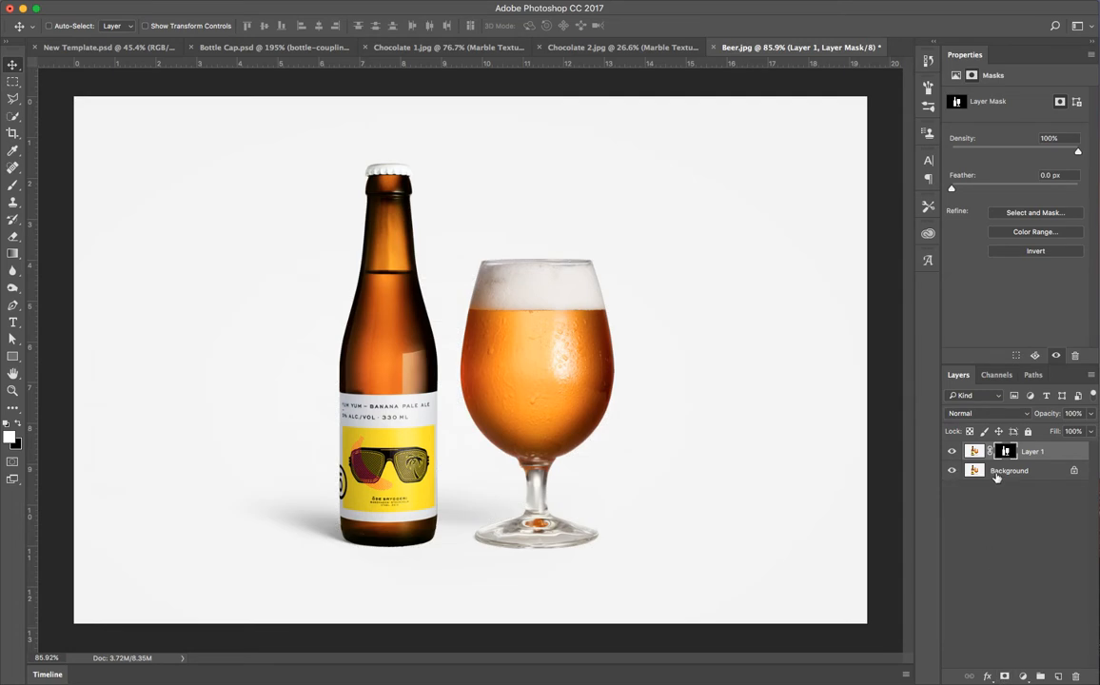
Duplicate the Background layer again, hide the original, and set the copy's blend mode to Multiply.
left_click(996, 475)
key("super+j")
left_click(953, 490)
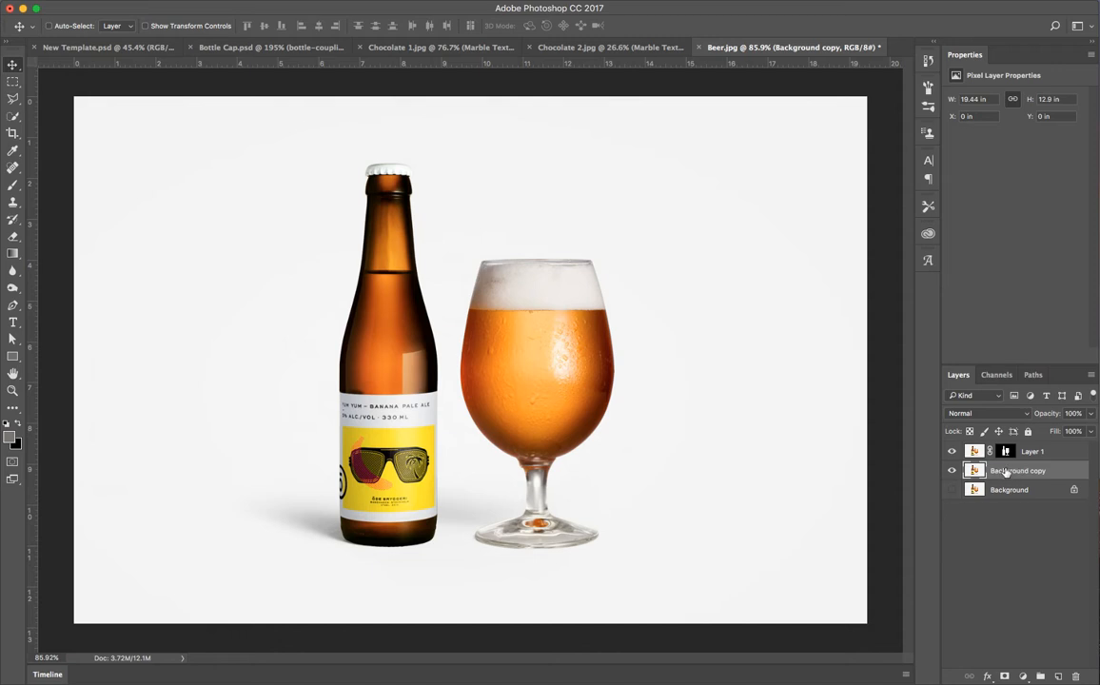
left_click(998, 417)
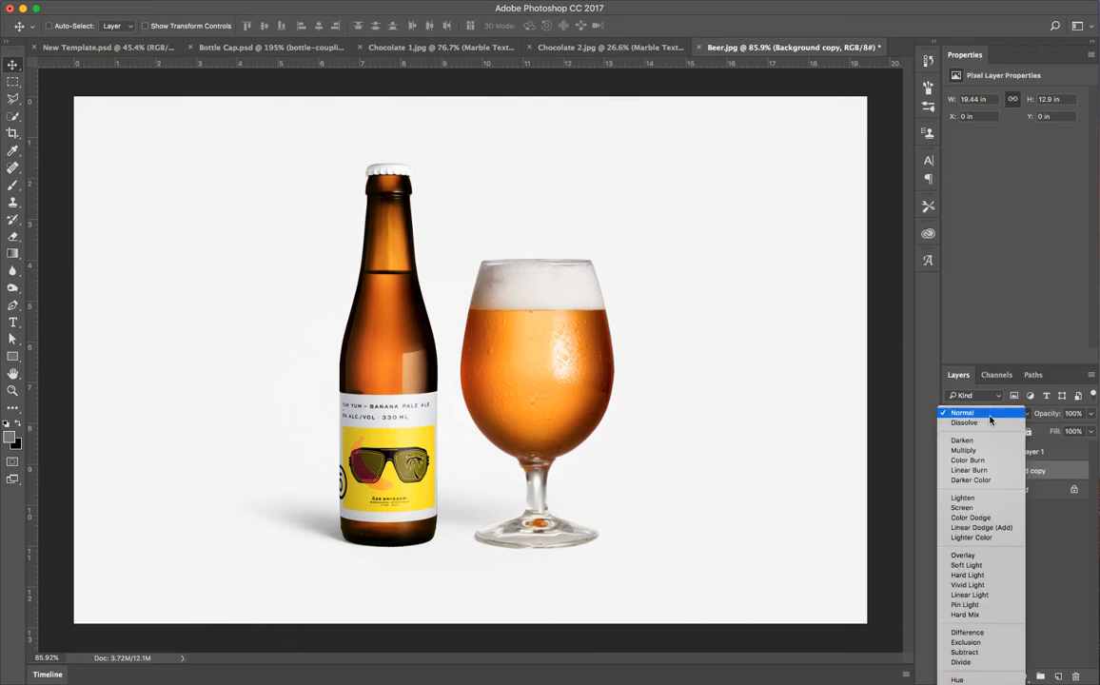
left_click(985, 453)
left_click(997, 544)
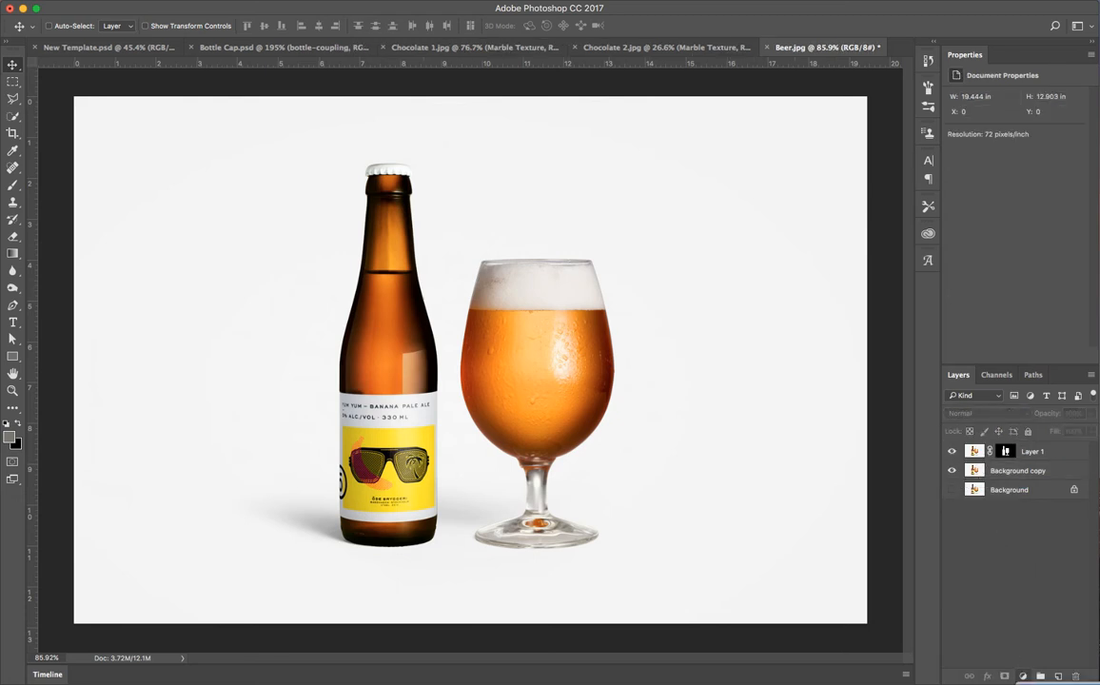
Add a Solid Color fill layer in #797670 and place it beneath the Background copy.
left_click(1030, 683)
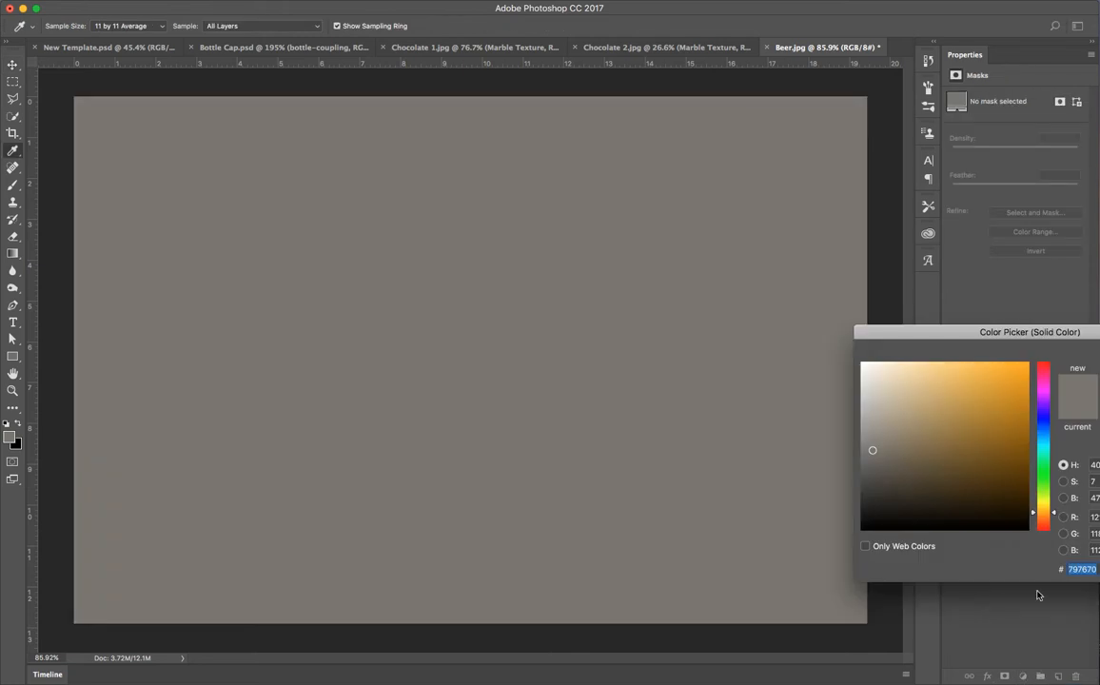
key("Return")
left_click_drag(1018, 455, 1033, 498)
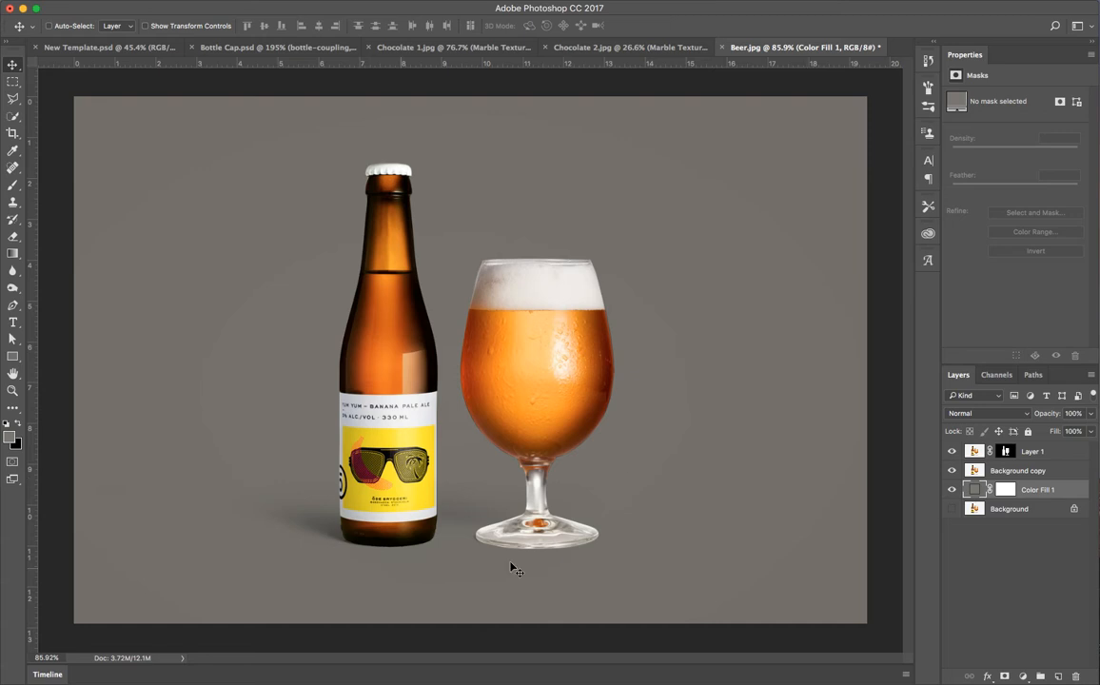
Change the color fill to the yellow sampled from the bottle label, #fef164.
double_click(974, 490)
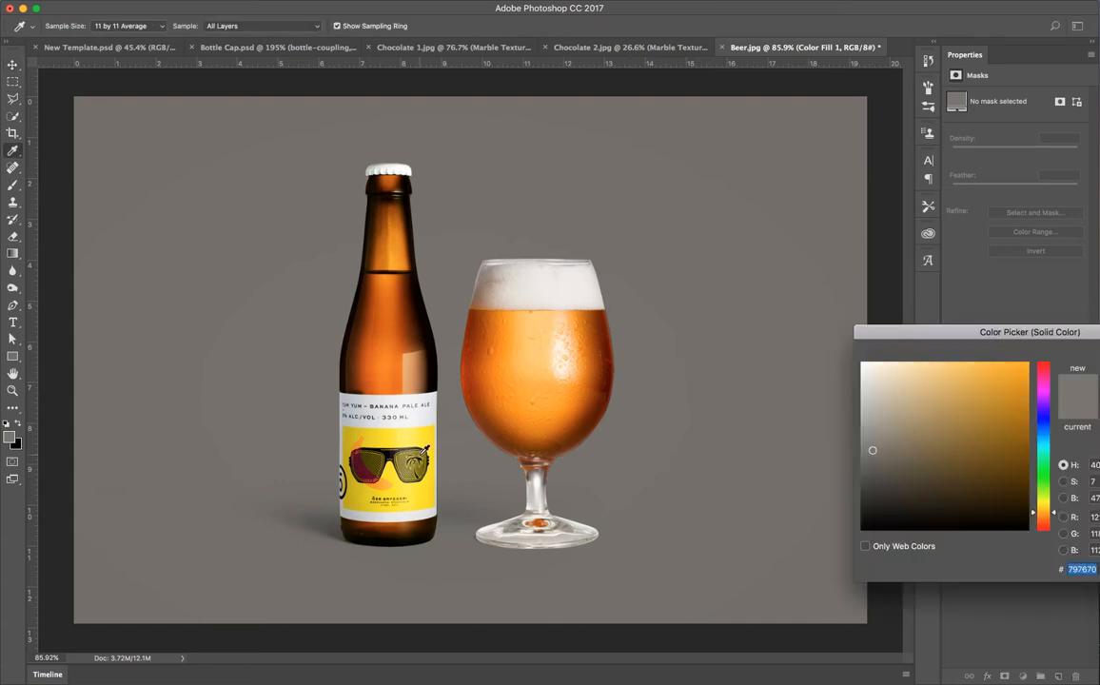
scroll(416, 448, "up", 5)
left_click(385, 414)
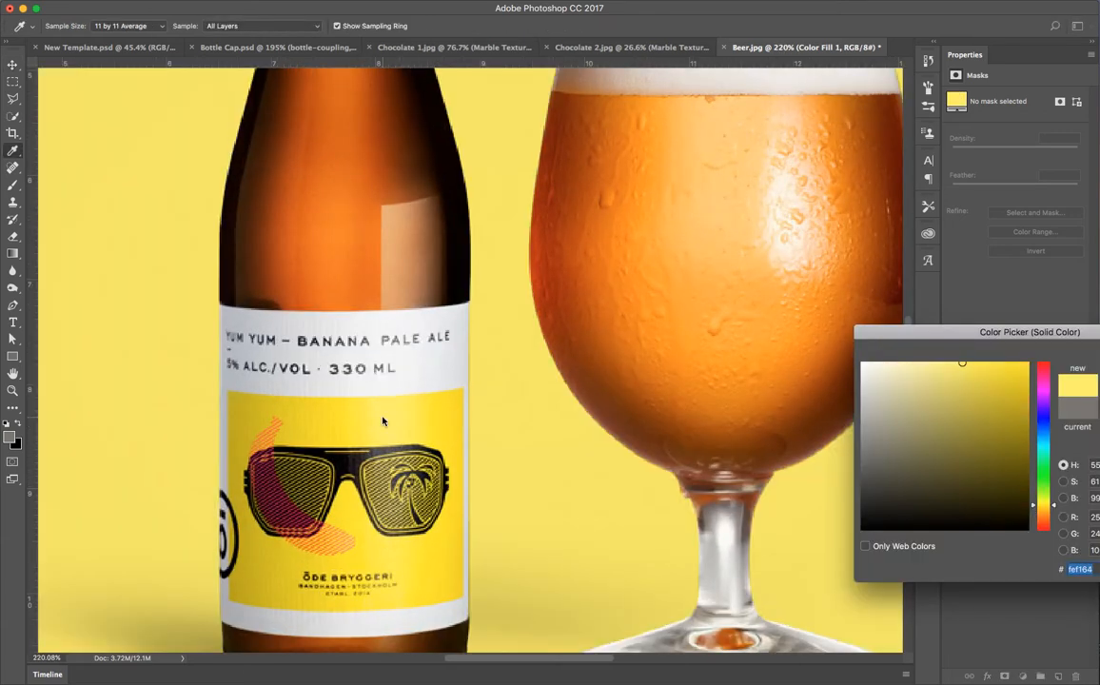
key("Return")
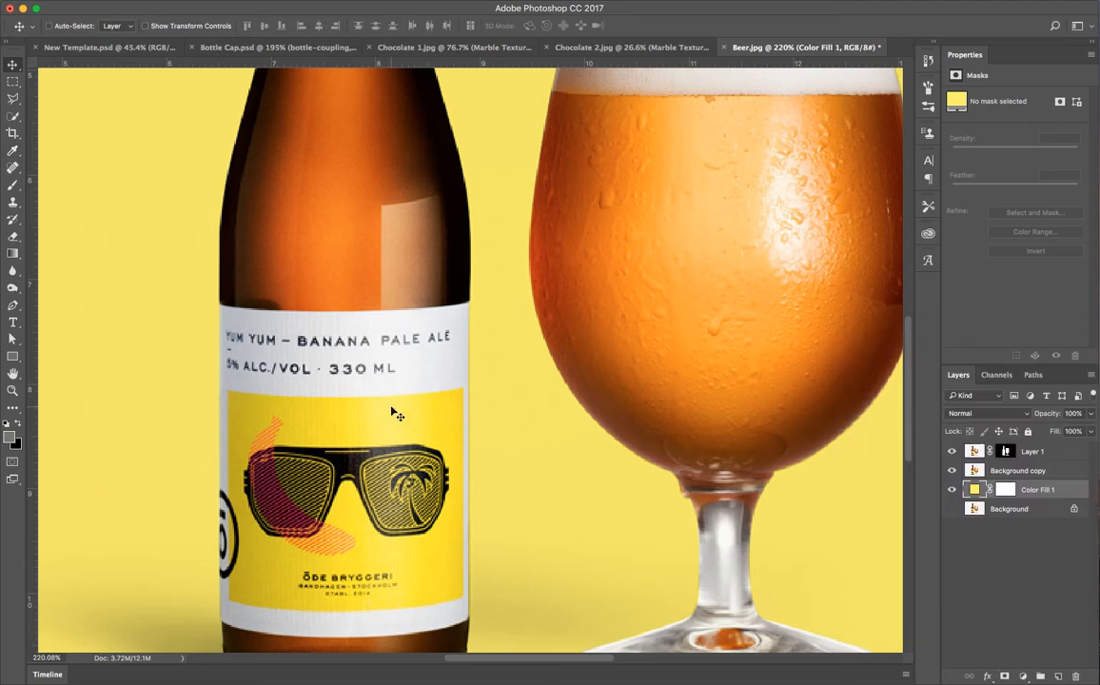
scroll(400, 415, "down", 7)
scroll(400, 415, "up", 1)
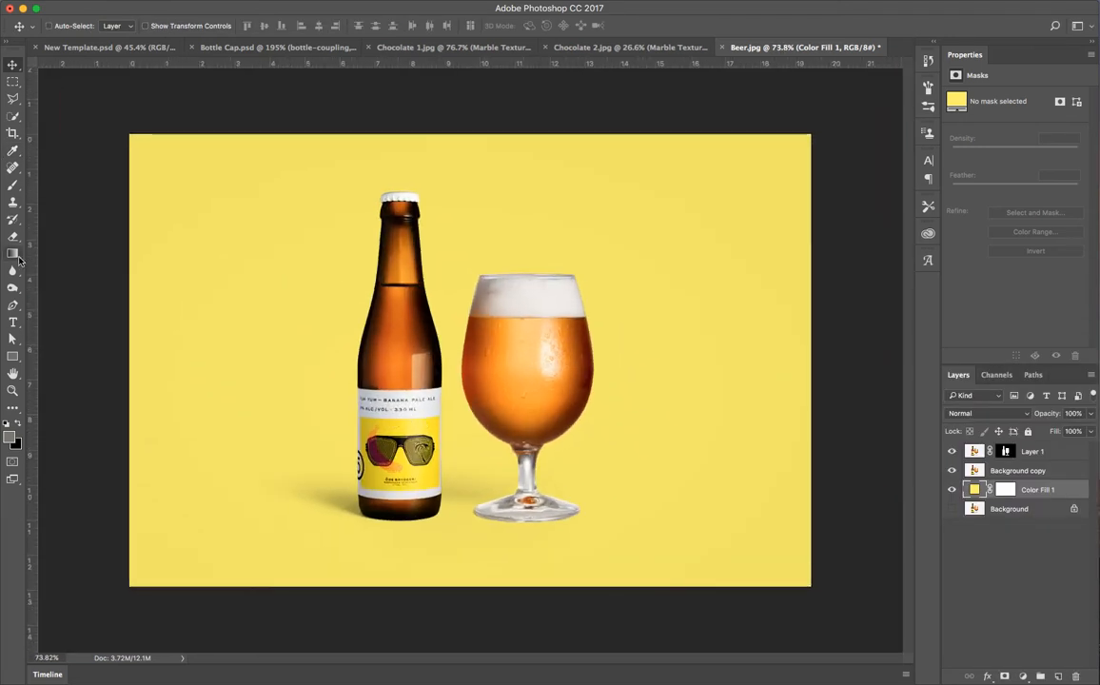
Draw a rectangle about 1446 × 579 px across the upper background above the yellow fill and color it light blue, #81d9ec.
left_click(21, 353)
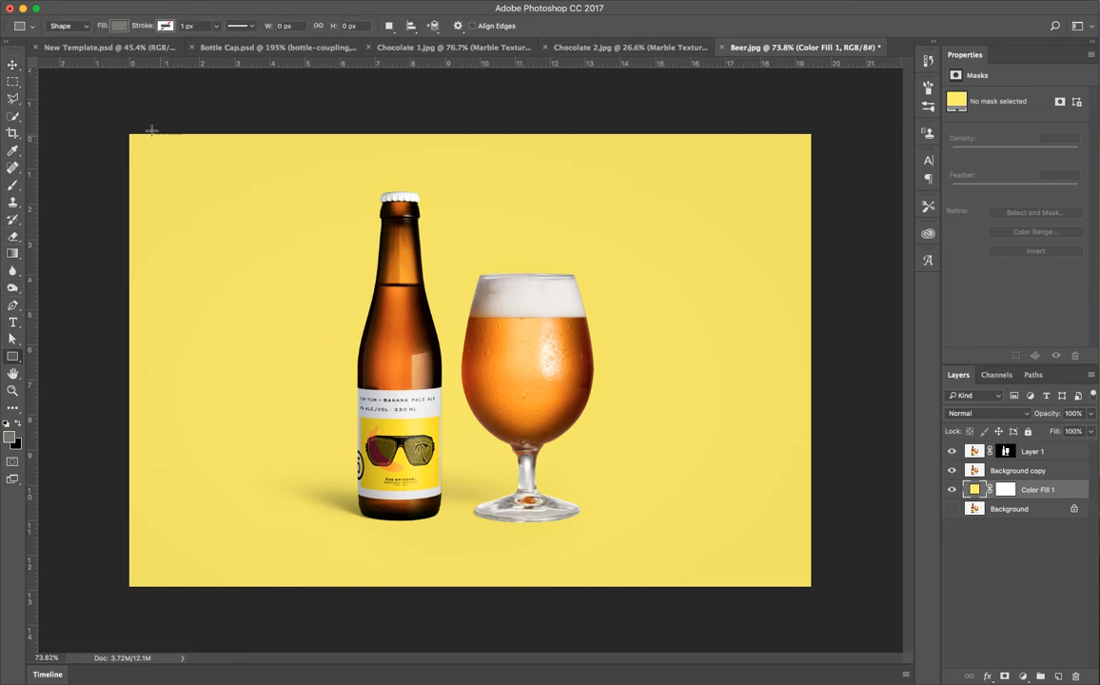
left_click_drag(115, 127, 819, 411)
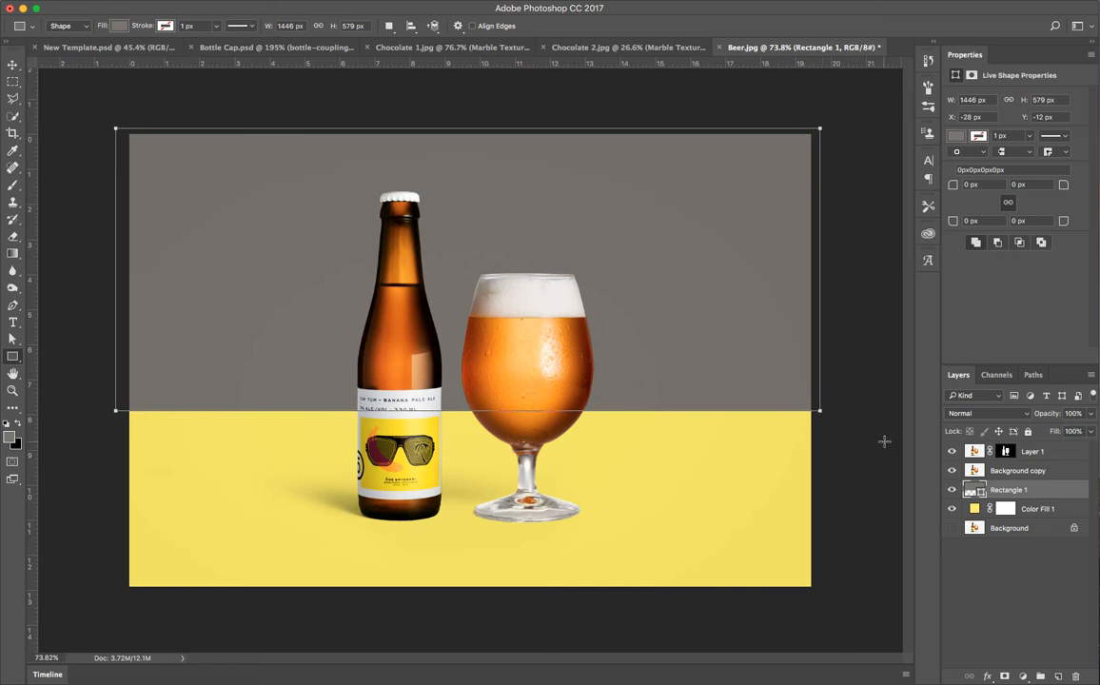
double_click(971, 489)
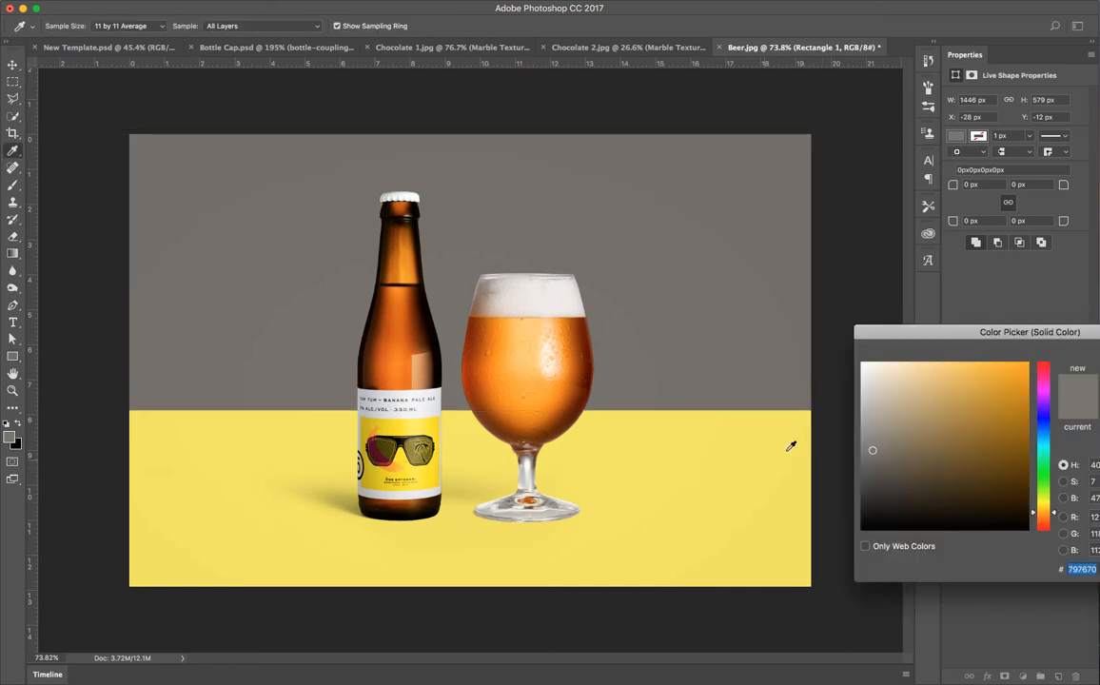
left_click(1045, 443)
left_click(960, 388)
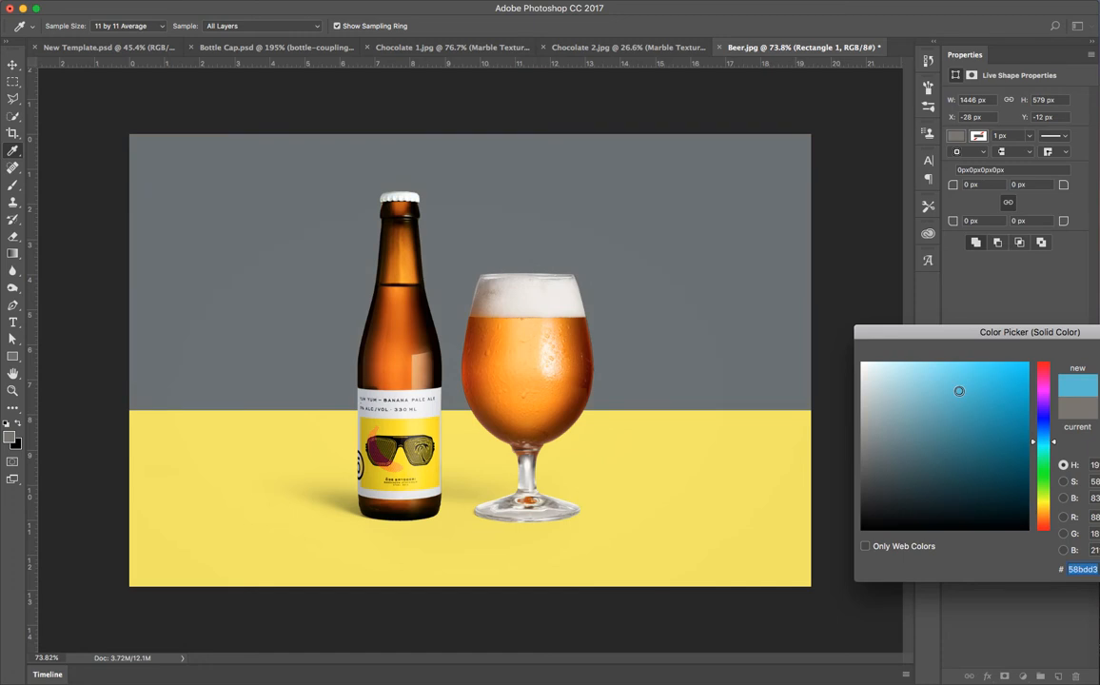
left_click(947, 381)
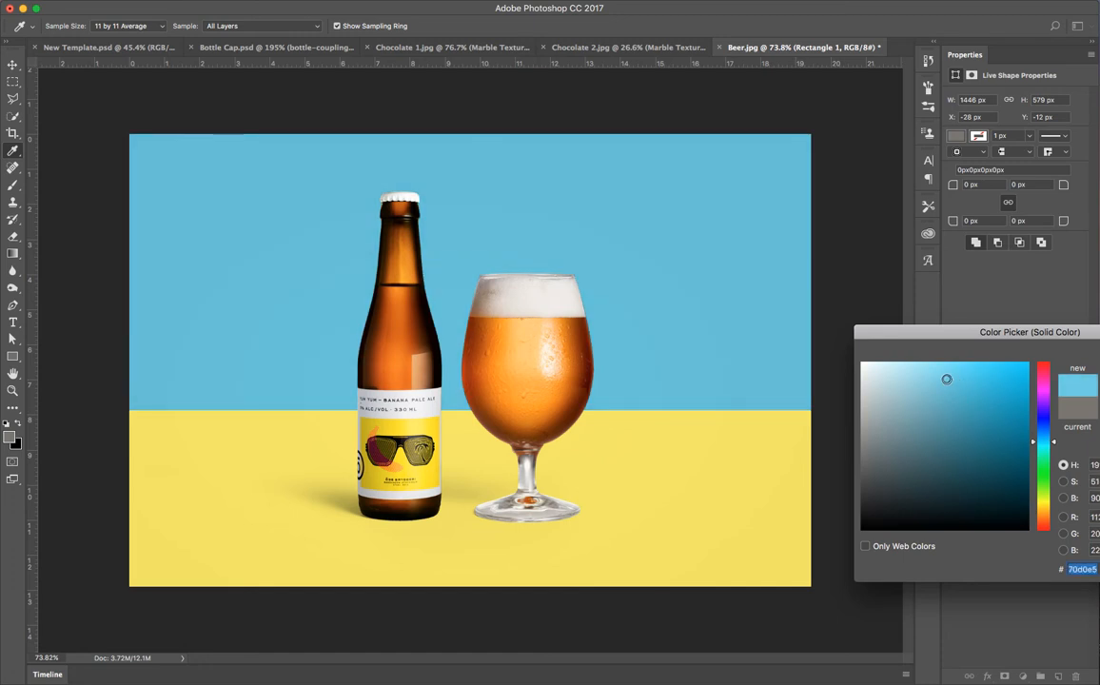
left_click(938, 375)
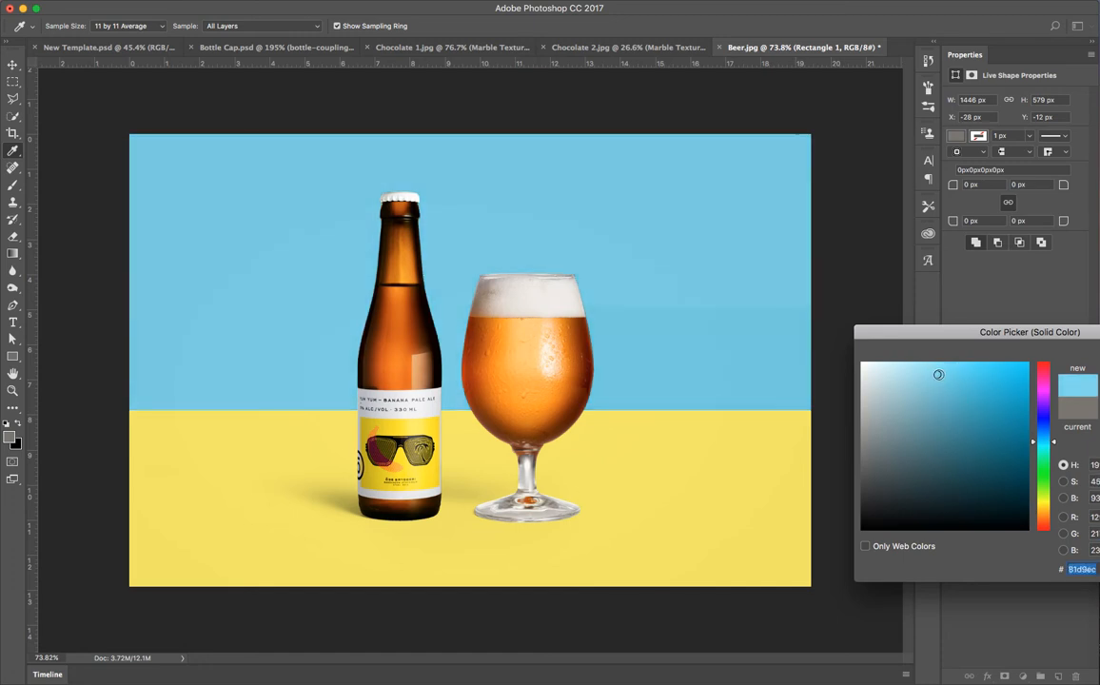
key("Return")
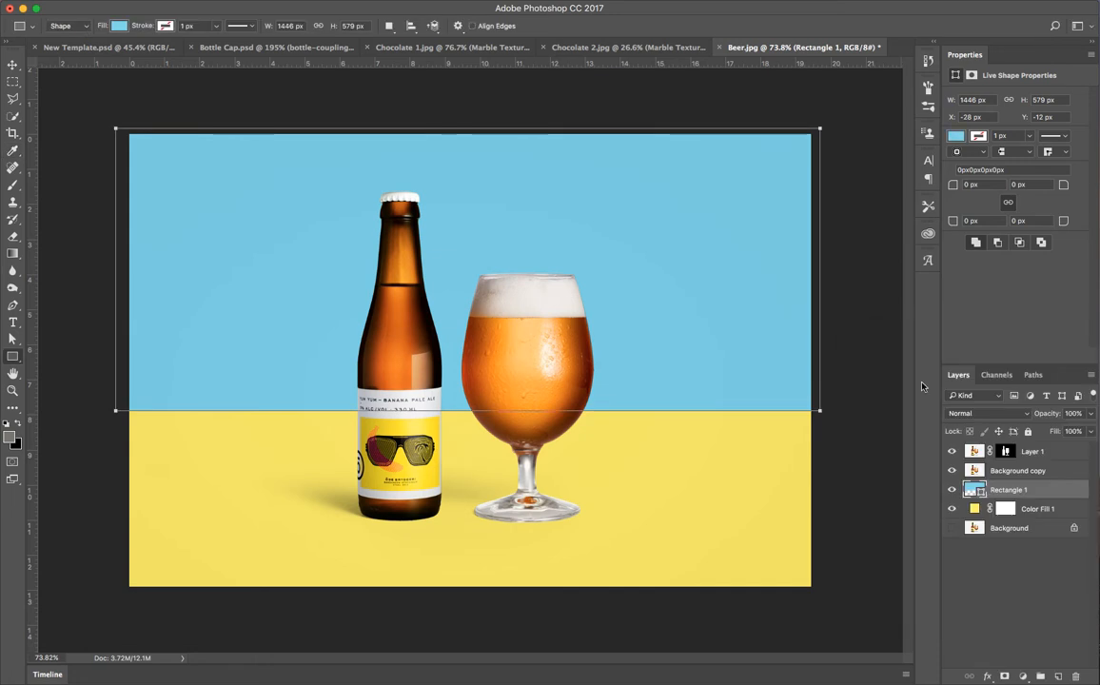
Try moving the blue rectangle's lower edge for heights of about 676 px and 417 px, and undo both changes.
left_click(12, 64)
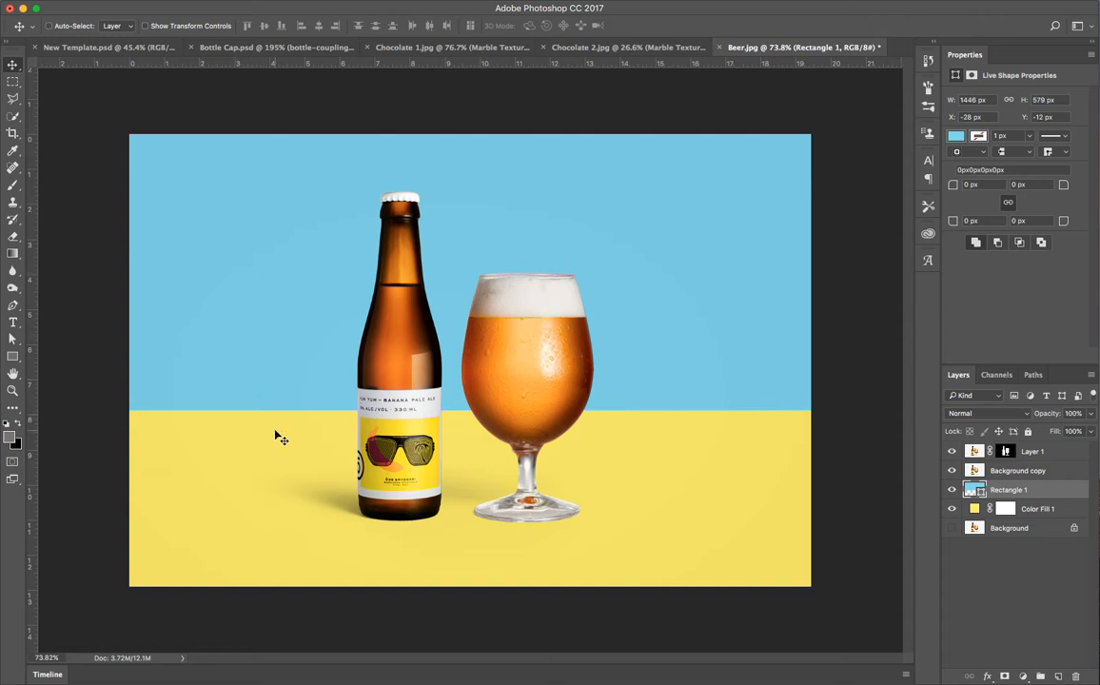
key("ctrl+t")
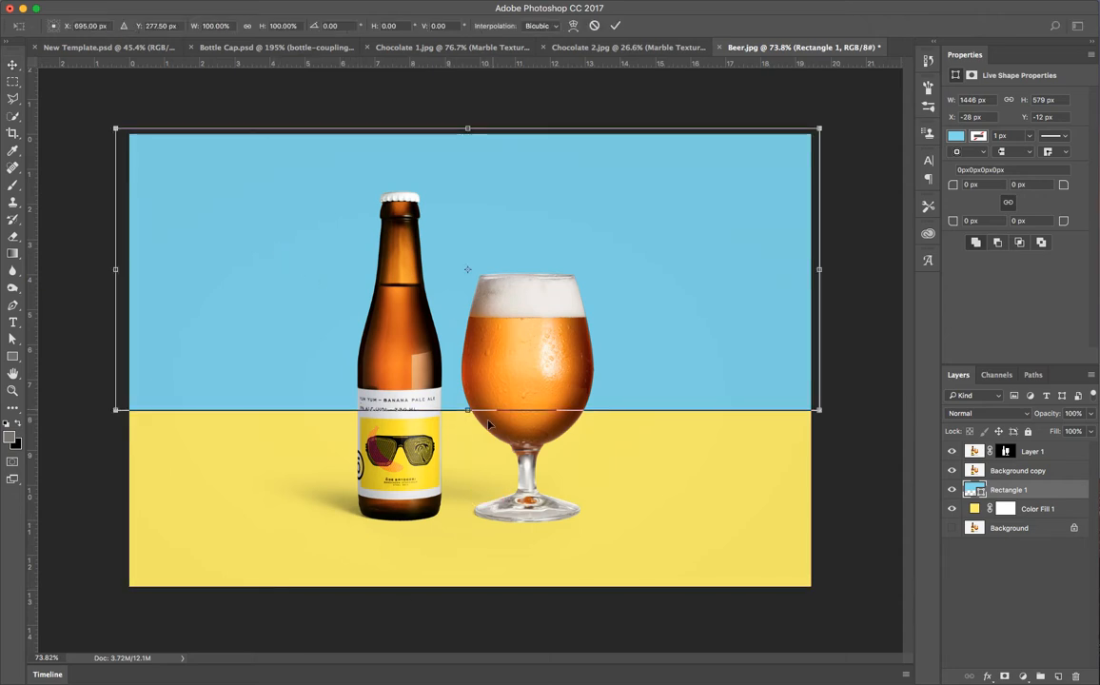
left_click_drag(467, 410, 469, 458)
left_click(616, 27)
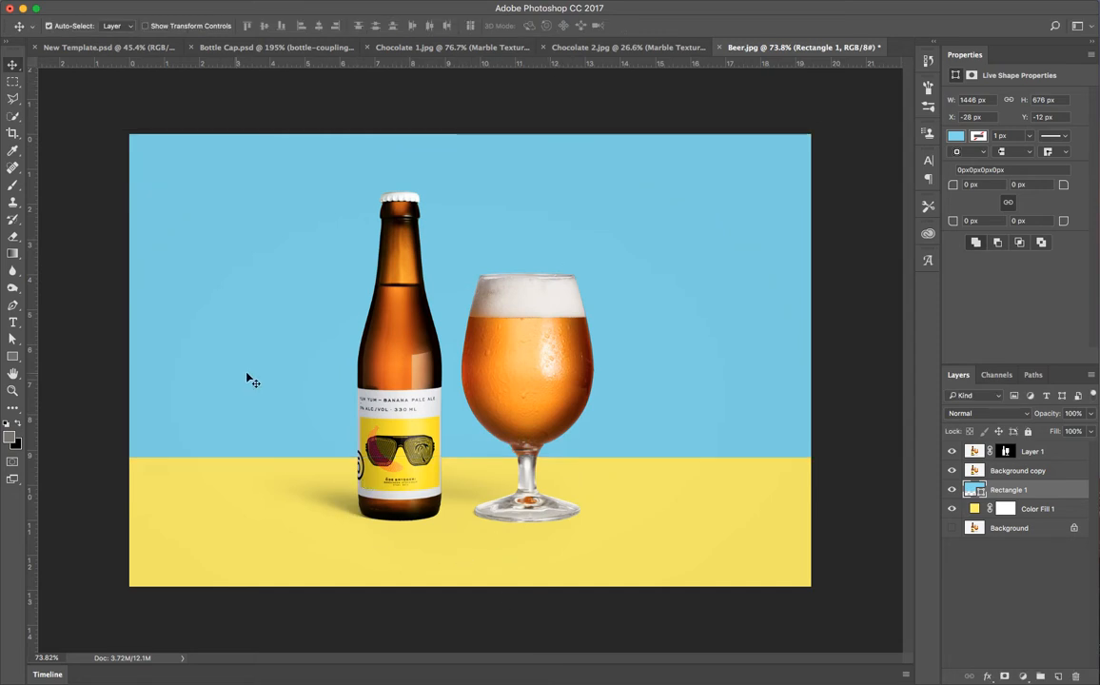
key("super+t")
left_click_drag(467, 458, 465, 331)
left_click(616, 26)
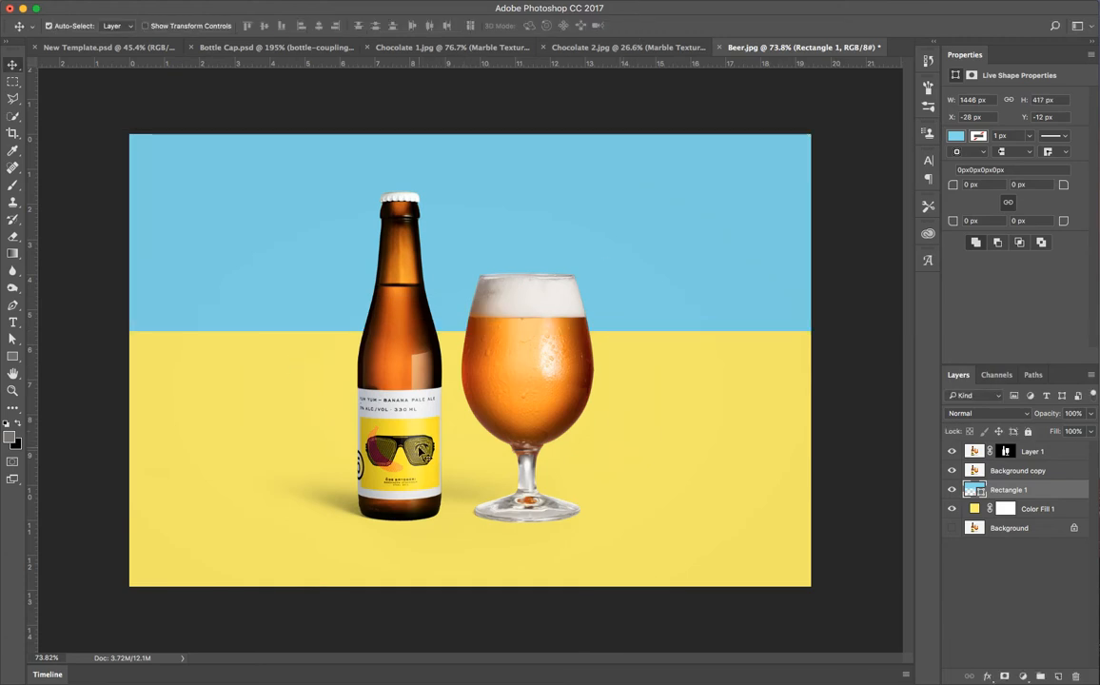
key("super+z")
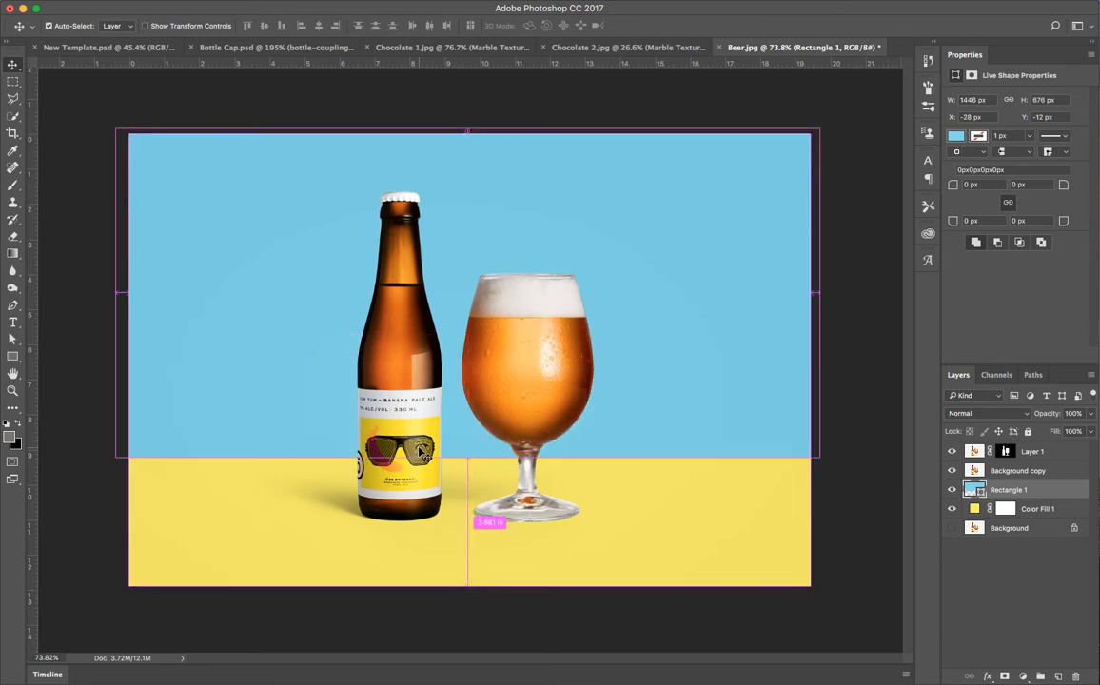
key("super+z")
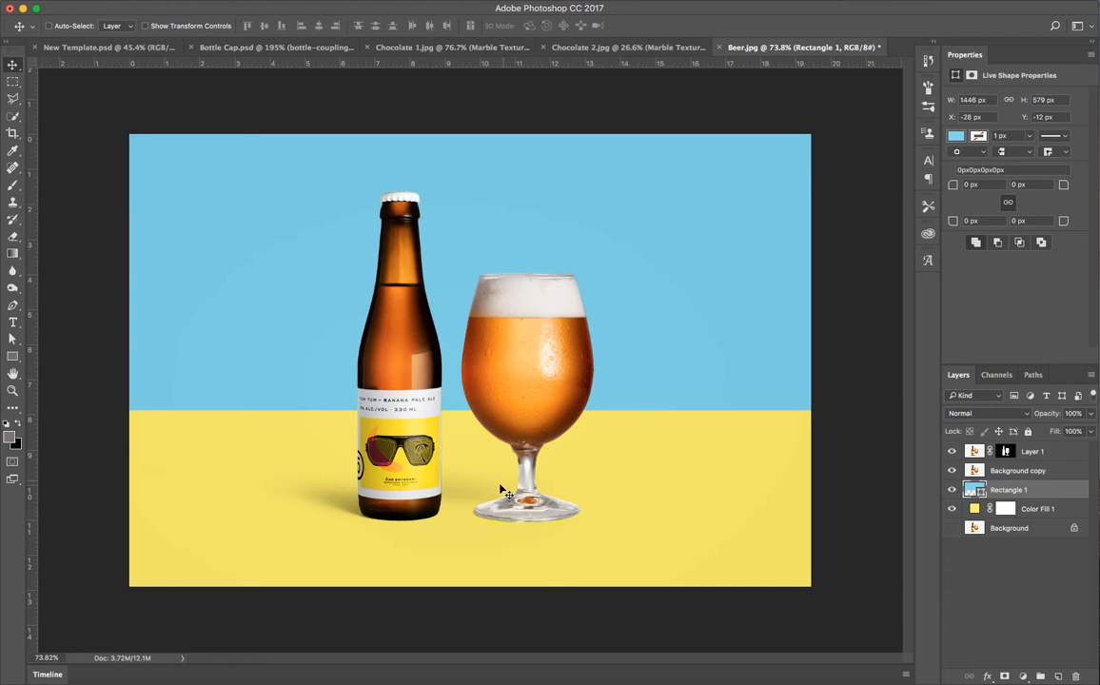
Copy the yellow Color Fill 1 layer to the top of the layer stack and set the copy's blend mode to Color.
left_click(1026, 513)
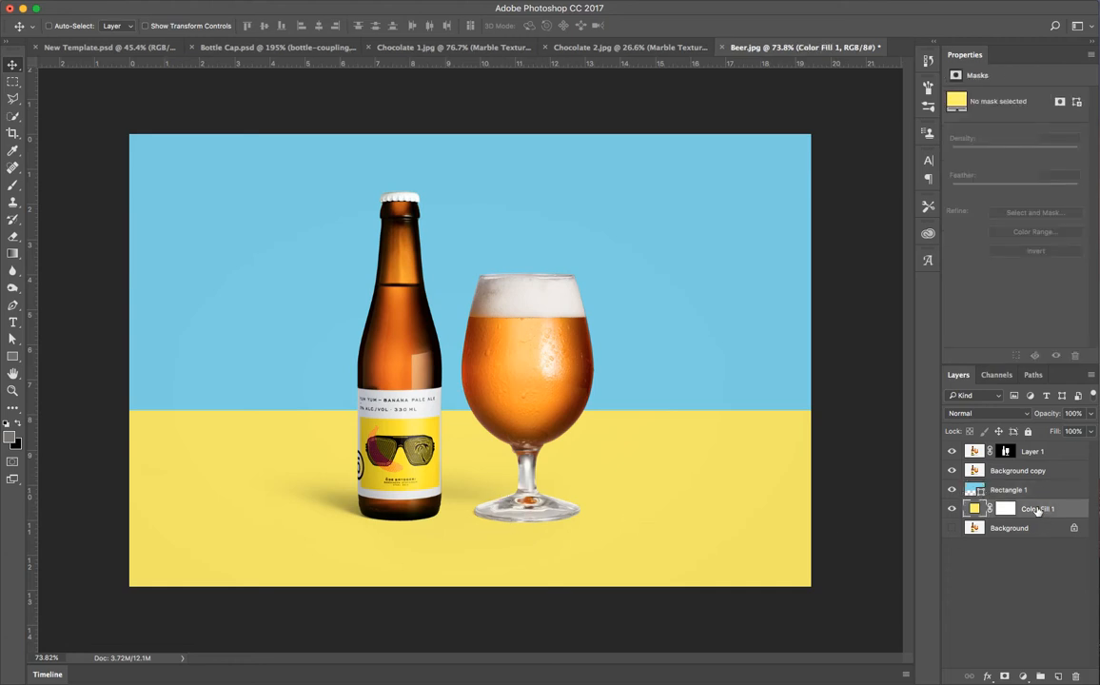
left_click_drag(1035, 511, 1039, 448)
left_click(1000, 415)
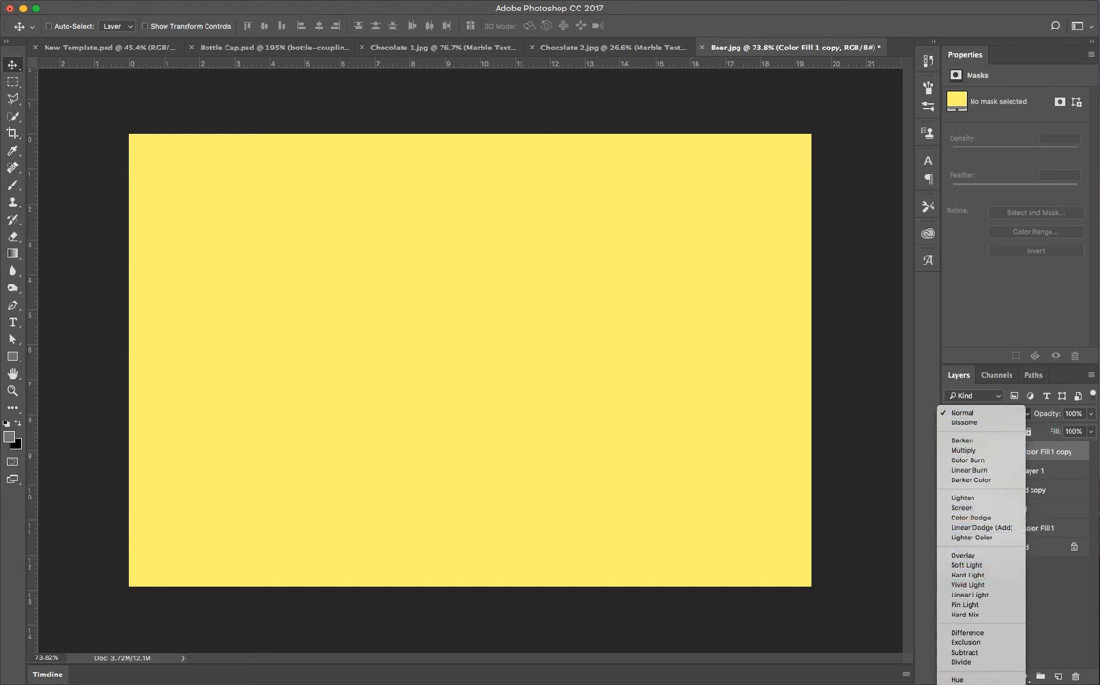
left_click(960, 684)
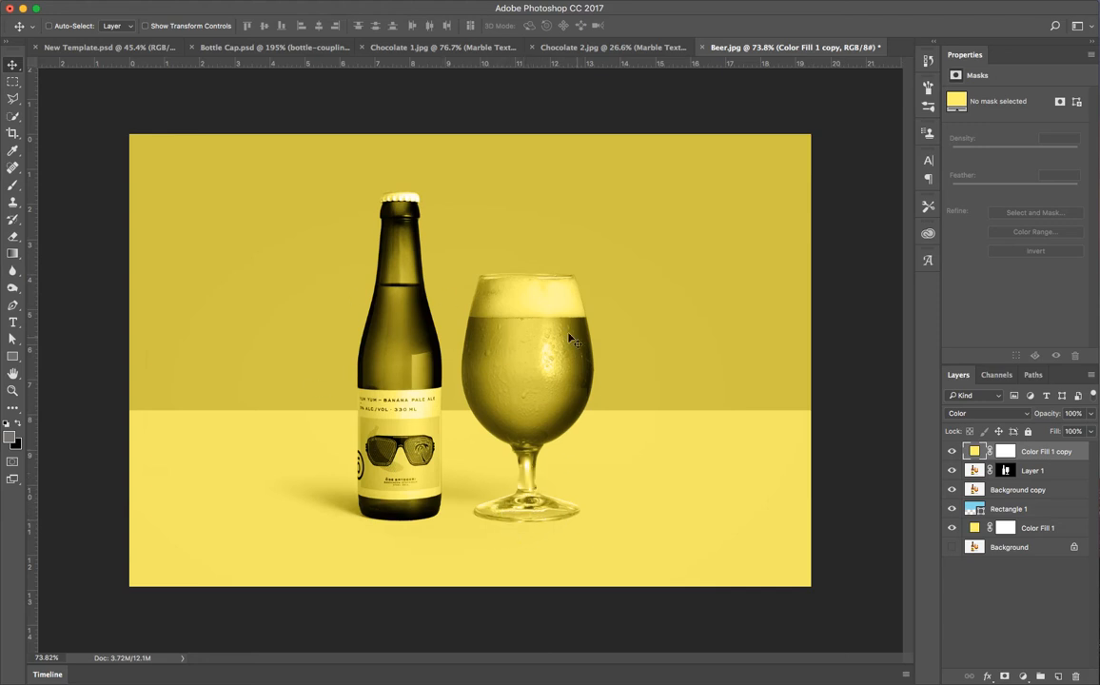
Invert the layer mask of the Color Fill 1 copy layer to black to hide the yellow tint.
left_click(1007, 453)
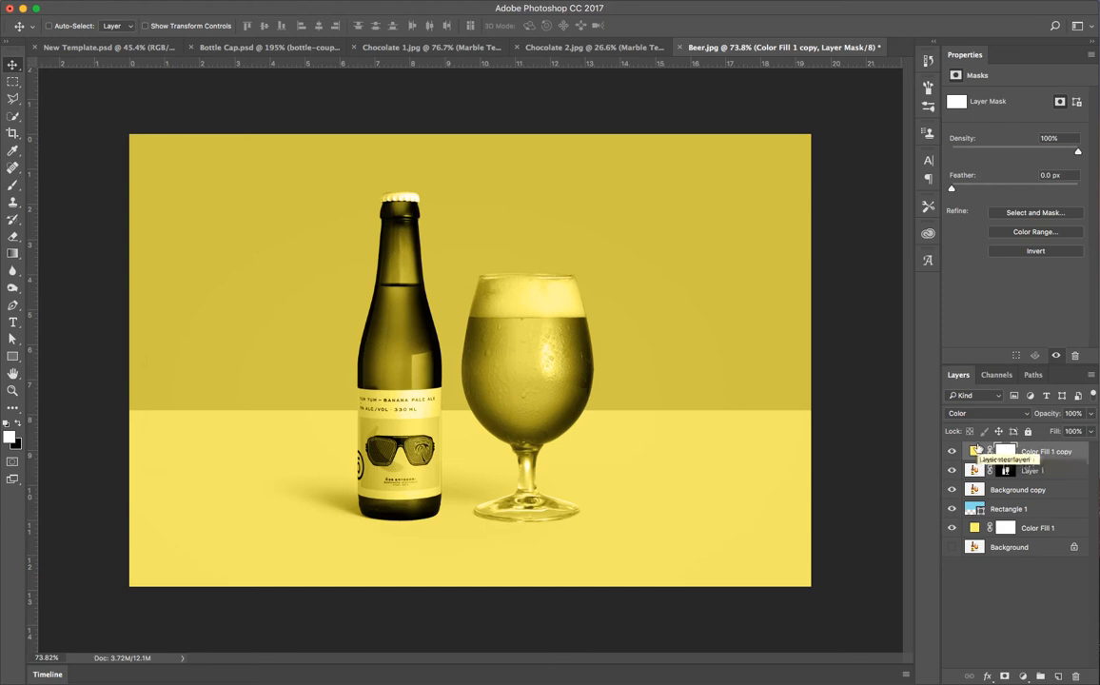
key("super+i")
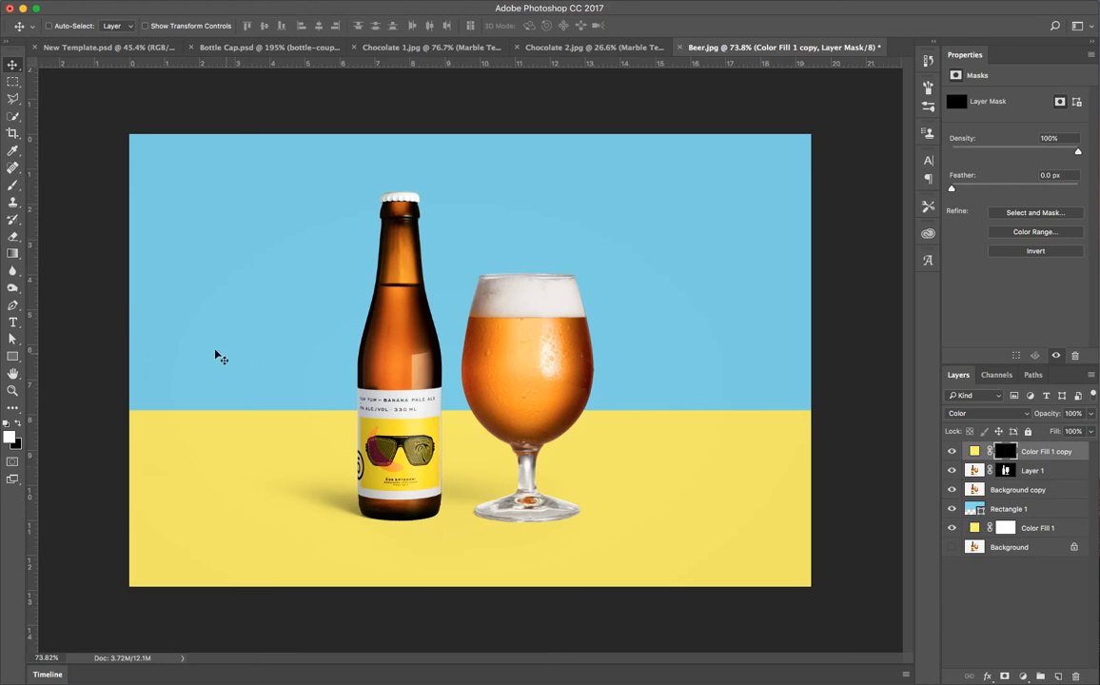
Set up a soft Brush at the glass stem with a 31 px size, 0% hardness and 9% flow.
left_click(10, 185)
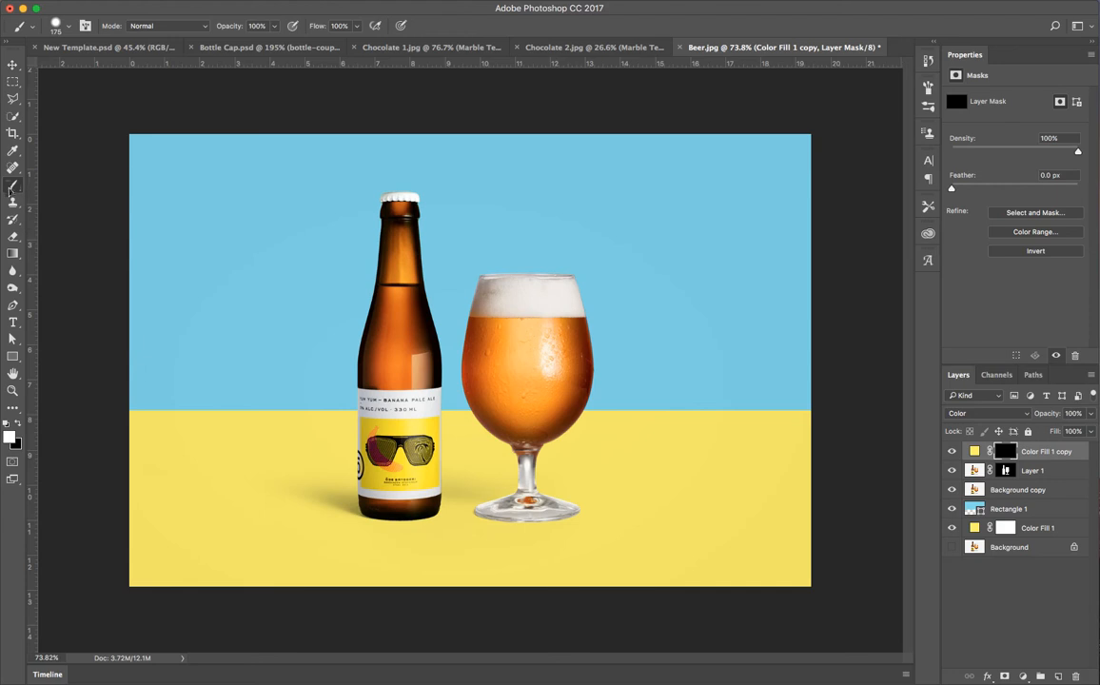
left_click_drag(510, 432, 571, 501)
left_click_drag(533, 323, 482, 82)
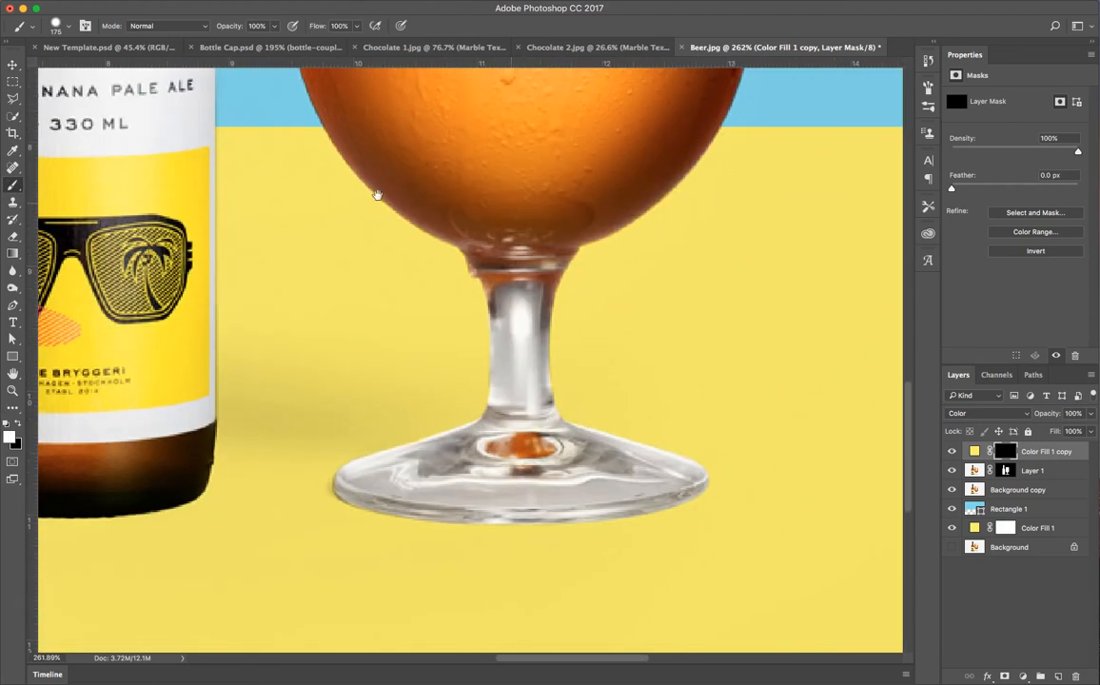
left_click(67, 28)
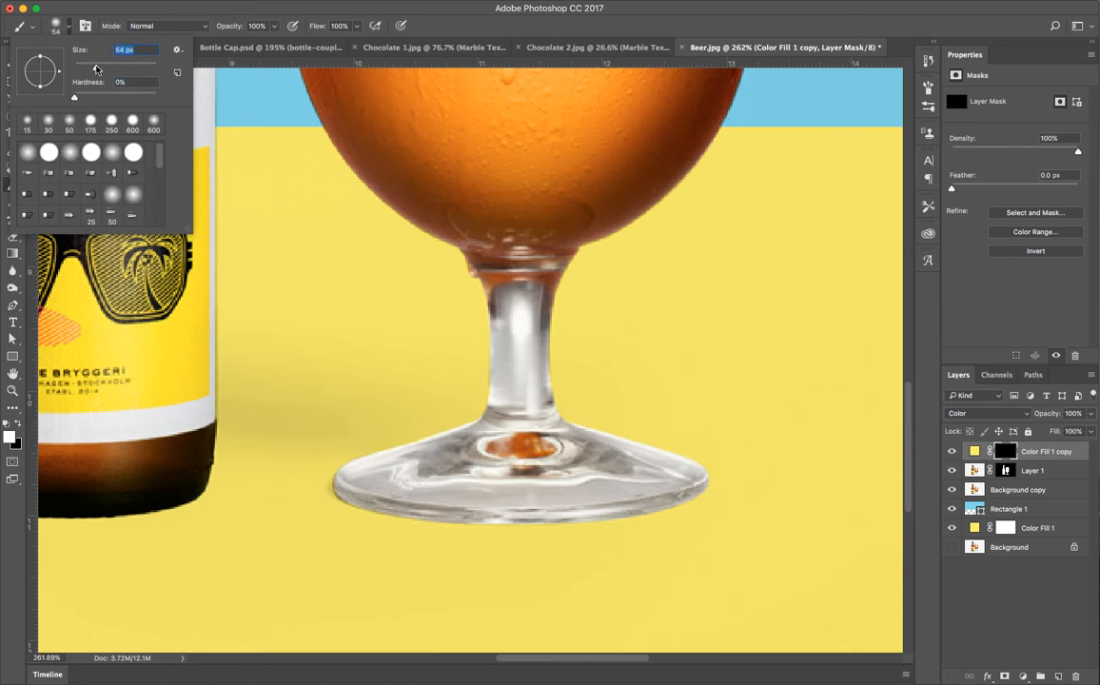
left_click(69, 29)
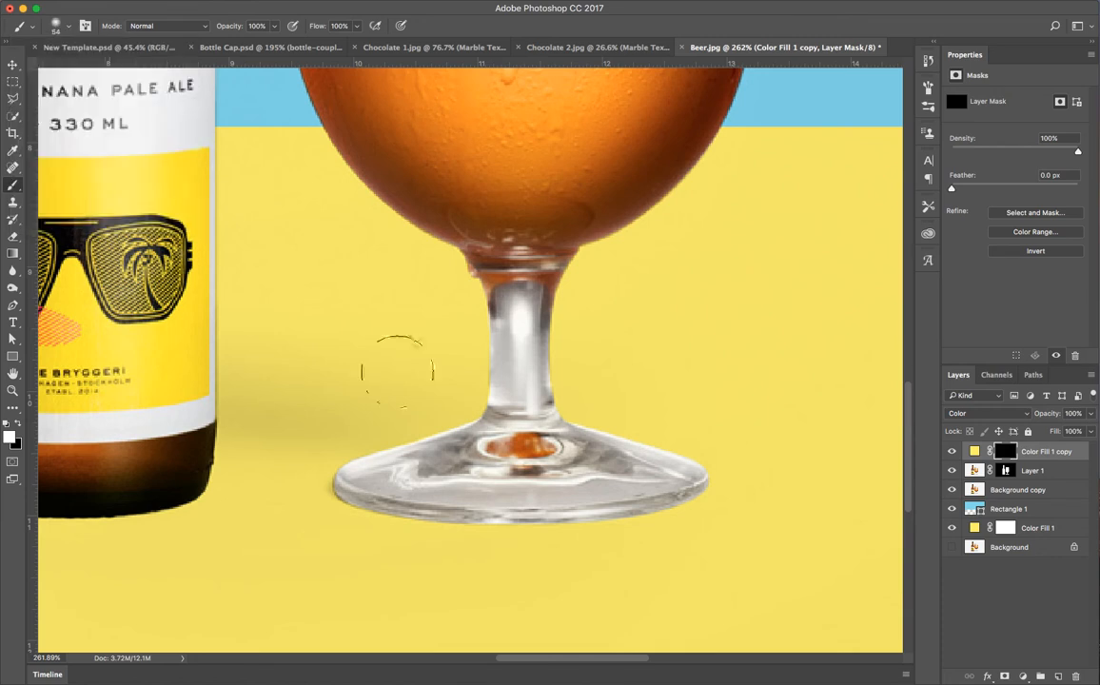
left_click(68, 30)
left_click_drag(88, 68, 80, 66)
left_click(64, 27)
left_click(356, 25)
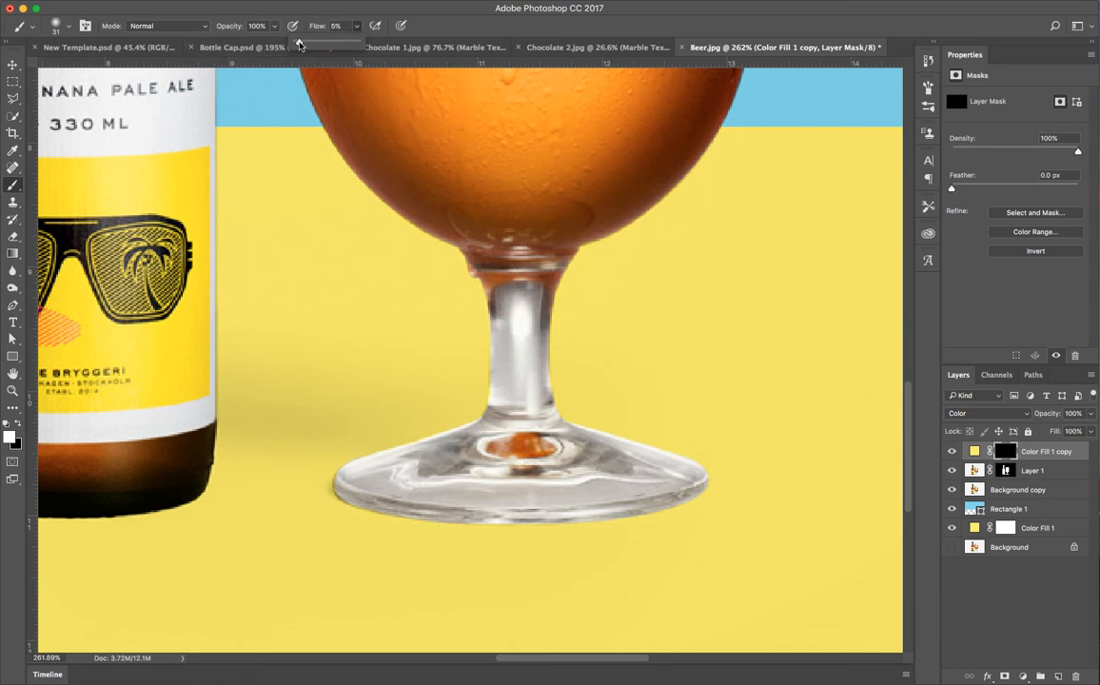
left_click(357, 26)
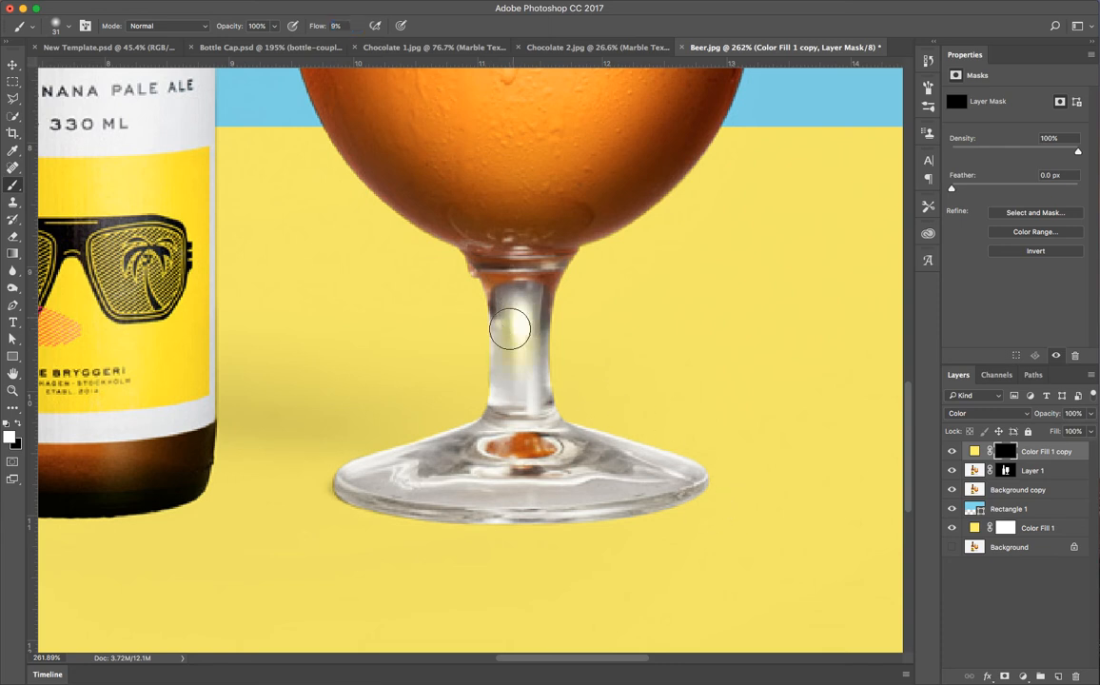
Paint white on the Color Fill 1 copy mask over the glass's stem and foot to tint the clear glass yellow.
mouse_move(503, 299)
left_mouse_down()
mouse_move(513, 389)
mouse_move(512, 326)
mouse_move(524, 371)
mouse_move(513, 322)
mouse_move(500, 429)
mouse_move(442, 462)
mouse_move(474, 448)
mouse_move(377, 468)
mouse_move(397, 464)
mouse_move(353, 486)
mouse_move(337, 428)
mouse_move(337, 471)
mouse_move(345, 461)
mouse_move(331, 461)
mouse_move(414, 441)
mouse_move(377, 390)
mouse_move(358, 488)
mouse_move(349, 474)
mouse_move(408, 503)
mouse_move(452, 508)
mouse_move(415, 477)
mouse_move(562, 507)
mouse_move(466, 502)
mouse_move(667, 491)
mouse_move(683, 473)
mouse_move(591, 477)
mouse_move(537, 435)
mouse_move(544, 410)
mouse_move(561, 425)
mouse_move(522, 276)
mouse_move(540, 389)
mouse_move(456, 490)
mouse_move(493, 451)
mouse_move(514, 455)
mouse_move(512, 445)
mouse_move(460, 436)
mouse_move(431, 474)
mouse_move(456, 458)
mouse_move(444, 443)
mouse_move(332, 478)
mouse_move(551, 474)
mouse_move(478, 518)
mouse_move(681, 515)
mouse_move(590, 499)
mouse_move(713, 491)
mouse_move(562, 424)
mouse_move(709, 495)
mouse_move(605, 516)
mouse_move(458, 509)
mouse_move(473, 430)
mouse_move(373, 466)
mouse_move(500, 491)
mouse_move(388, 465)
mouse_move(433, 472)
left_mouse_up()
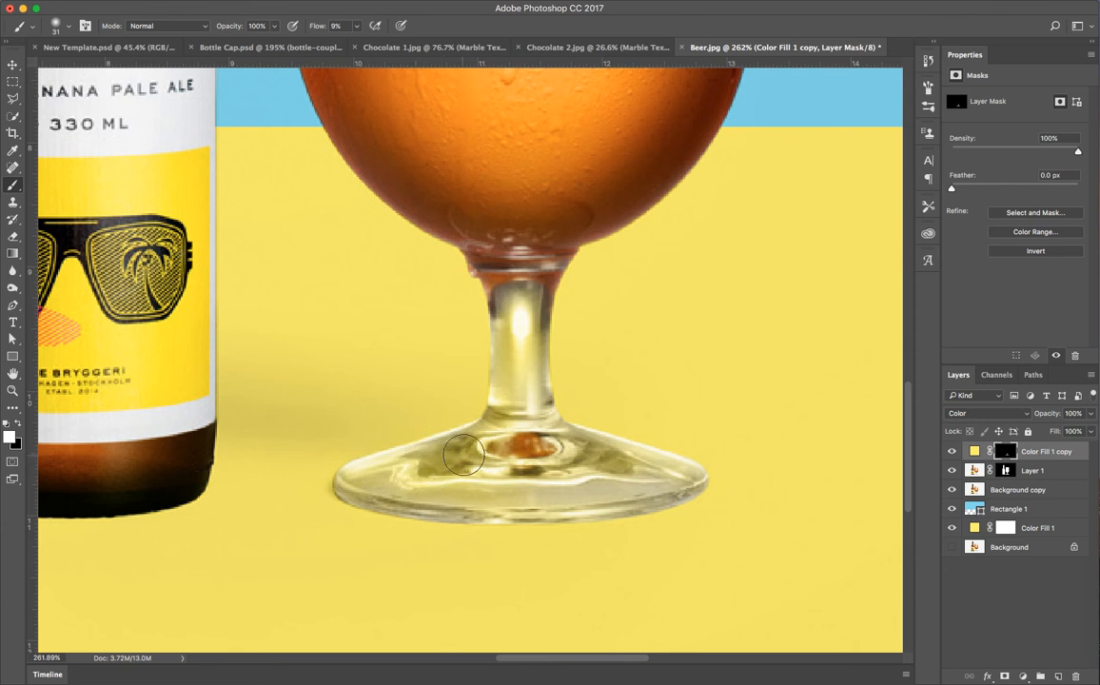
left_click_drag(521, 369, 524, 391)
mouse_move(493, 498)
left_mouse_down()
mouse_move(643, 474)
mouse_move(517, 474)
mouse_move(496, 491)
mouse_move(695, 472)
mouse_move(677, 462)
left_mouse_up()
mouse_move(562, 346)
left_mouse_down()
mouse_move(429, 460)
mouse_move(454, 446)
mouse_move(389, 474)
mouse_move(481, 493)
mouse_move(478, 506)
mouse_move(500, 512)
mouse_move(382, 505)
mouse_move(556, 522)
mouse_move(513, 509)
mouse_move(602, 498)
mouse_move(635, 482)
mouse_move(677, 478)
mouse_move(640, 496)
mouse_move(700, 485)
mouse_move(672, 456)
mouse_move(595, 424)
mouse_move(617, 442)
mouse_move(590, 440)
mouse_move(585, 410)
mouse_move(618, 449)
mouse_move(538, 388)
mouse_move(512, 302)
mouse_move(512, 347)
mouse_move(504, 337)
mouse_move(491, 416)
mouse_move(502, 413)
mouse_move(526, 292)
mouse_move(552, 438)
mouse_move(541, 418)
mouse_move(537, 449)
mouse_move(674, 477)
mouse_move(620, 443)
mouse_move(645, 474)
mouse_move(450, 481)
mouse_move(599, 513)
mouse_move(566, 506)
mouse_move(510, 465)
mouse_move(359, 470)
mouse_move(501, 519)
mouse_move(667, 523)
mouse_move(530, 503)
mouse_move(612, 484)
mouse_move(479, 425)
mouse_move(395, 446)
mouse_move(516, 325)
mouse_move(499, 392)
mouse_move(498, 382)
mouse_move(651, 461)
mouse_move(710, 472)
mouse_move(415, 432)
mouse_move(506, 461)
left_mouse_up()
scroll(506, 461, "down", 6)
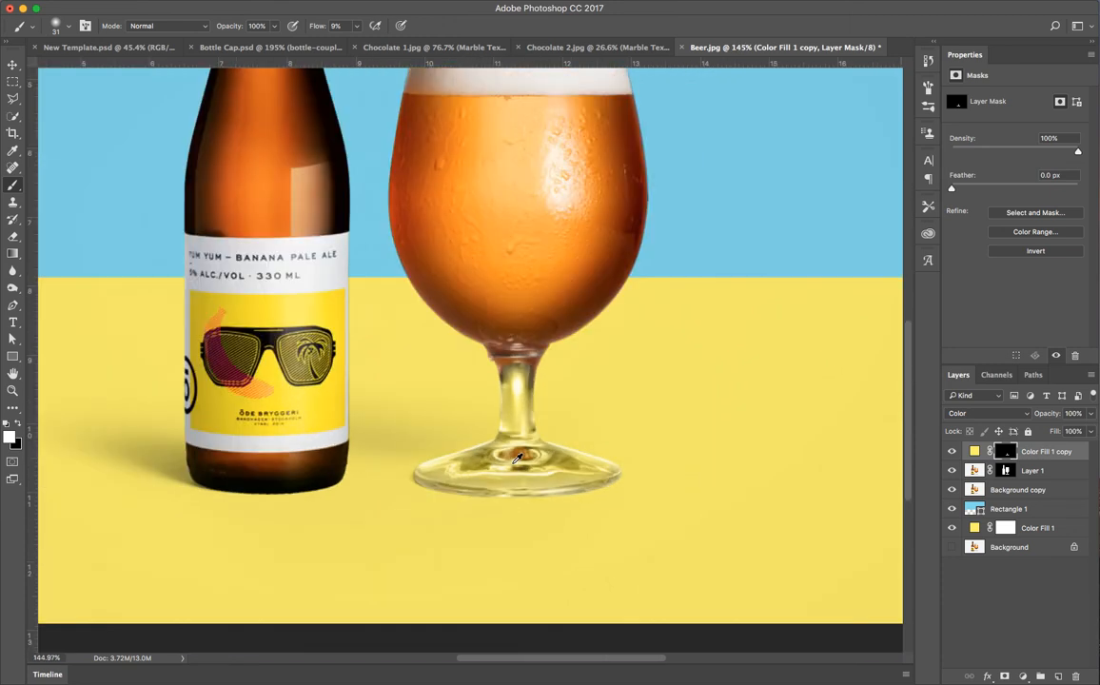
Lower the opacity of the Color Fill 1 copy layer to 54% to soften the tint on the glass.
left_click(1092, 415)
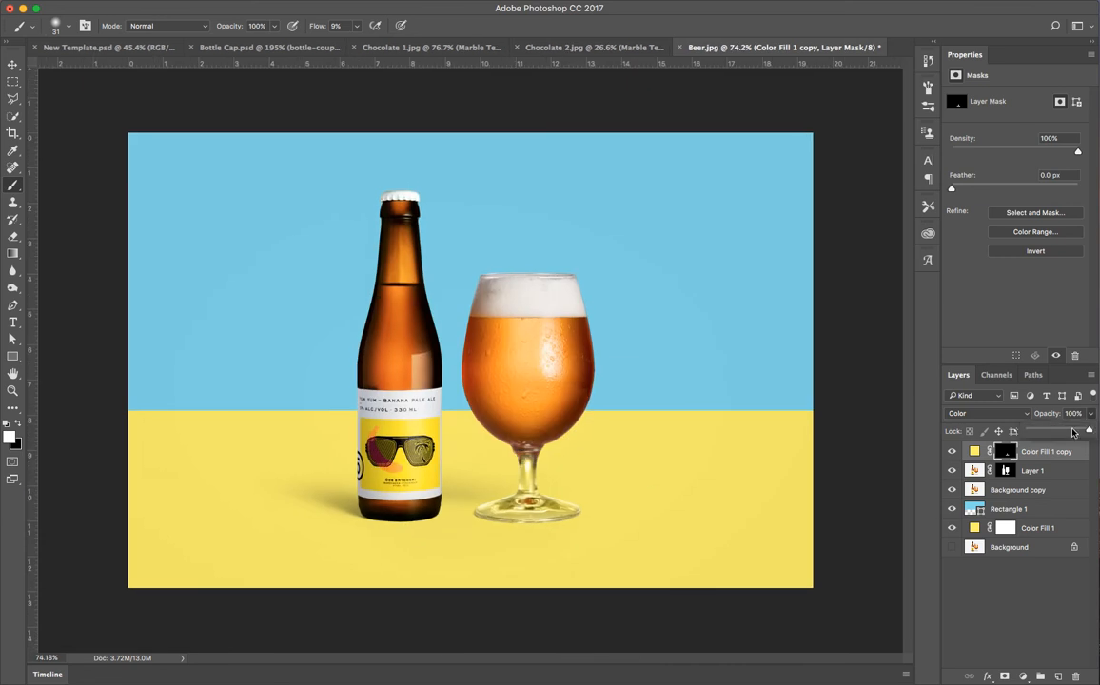
left_click_drag(1064, 433, 1093, 432)
left_click(1091, 417)
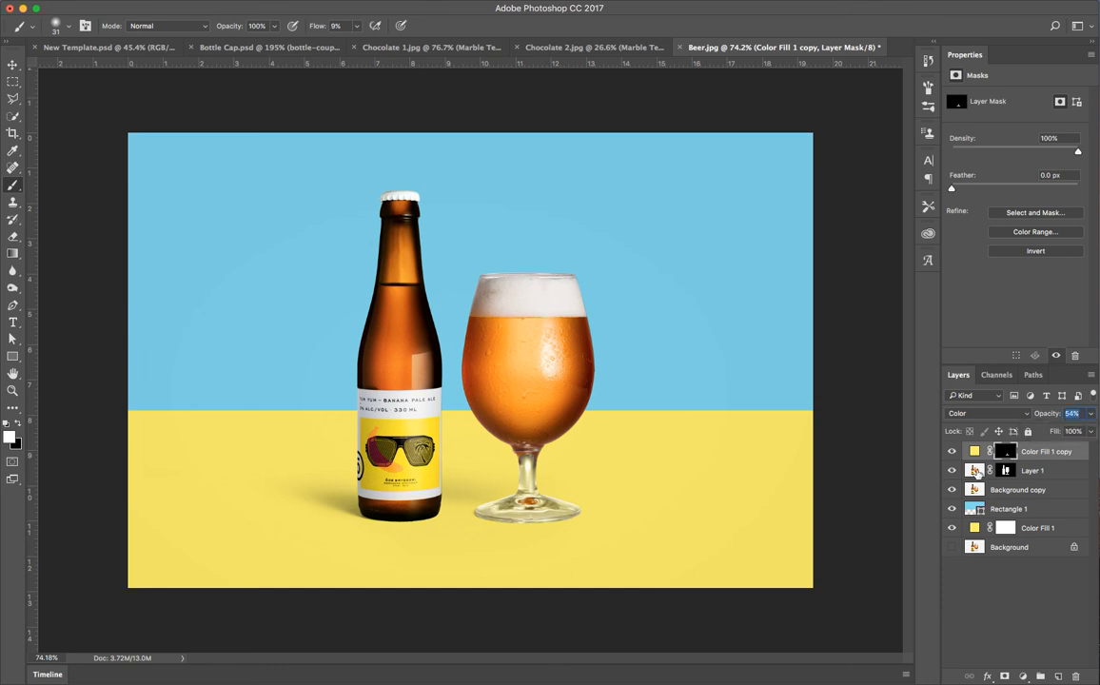
Toggle the visibility of the tint layer and the layers beneath it to compare the recolored image with the original photo.
left_click(952, 452)
mouse_move(952, 526)
left_mouse_down()
mouse_move(953, 455)
mouse_move(949, 530)
left_mouse_up()
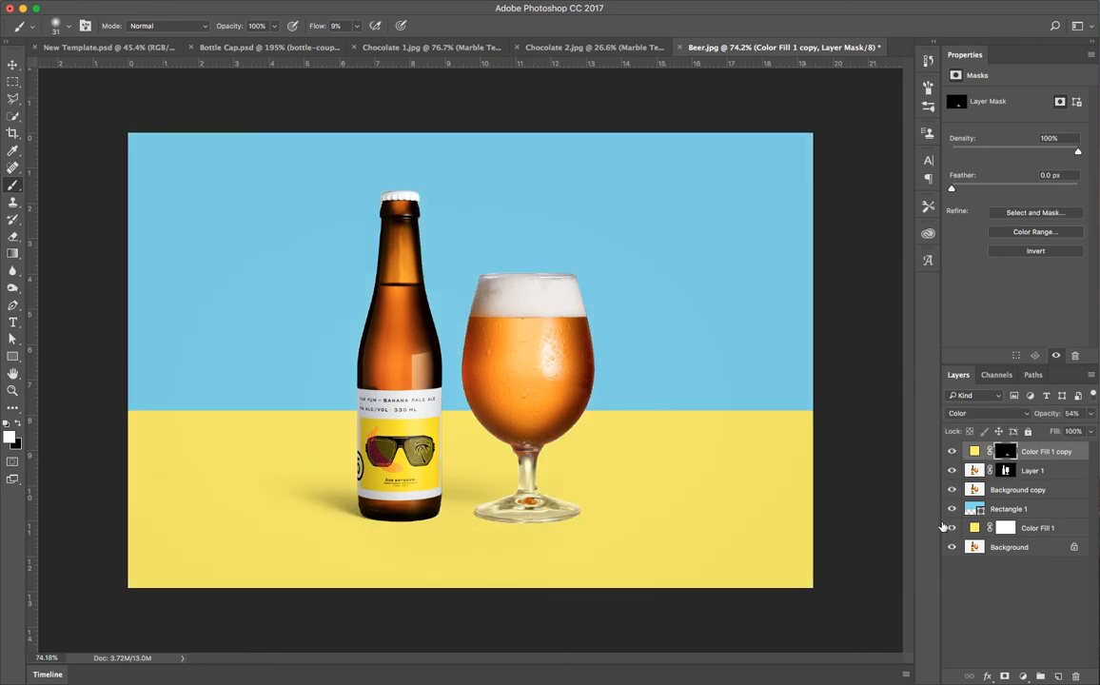